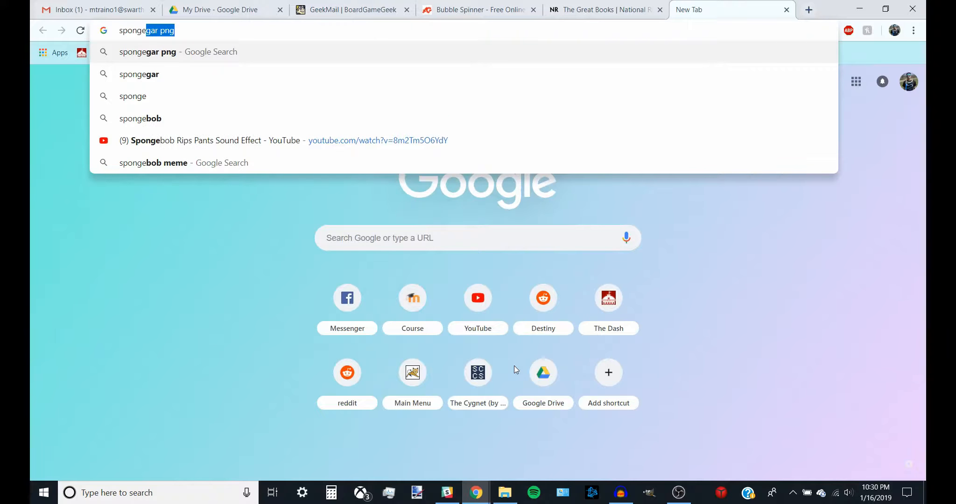
Step: Search Google Images for spongegar
text(gar)
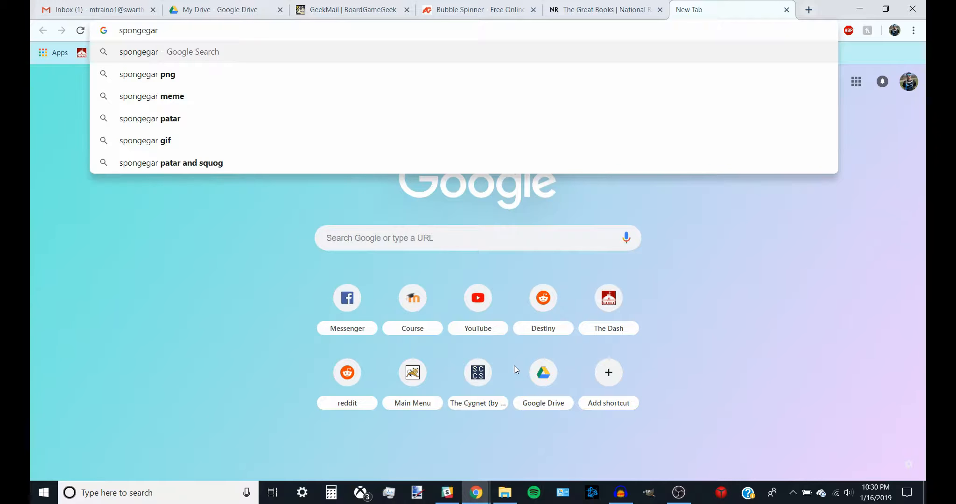
key(Return)
click(166, 100)
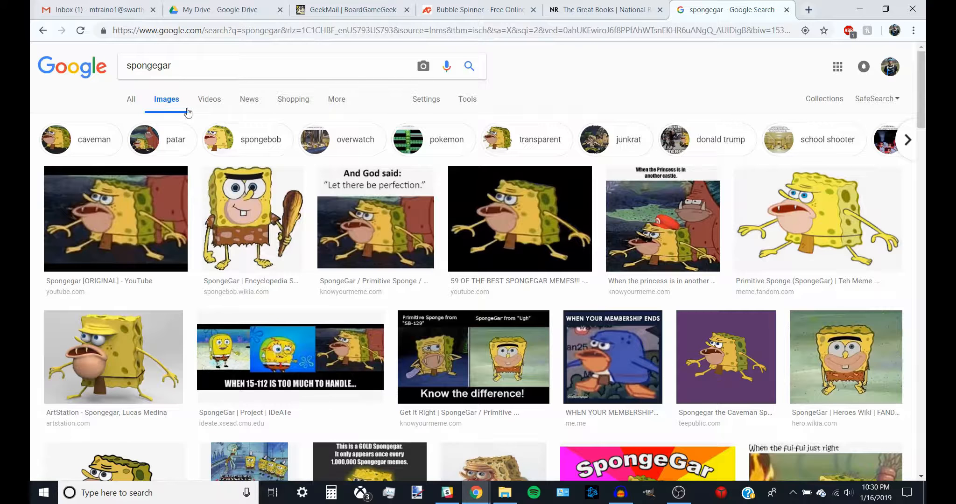
click(150, 230)
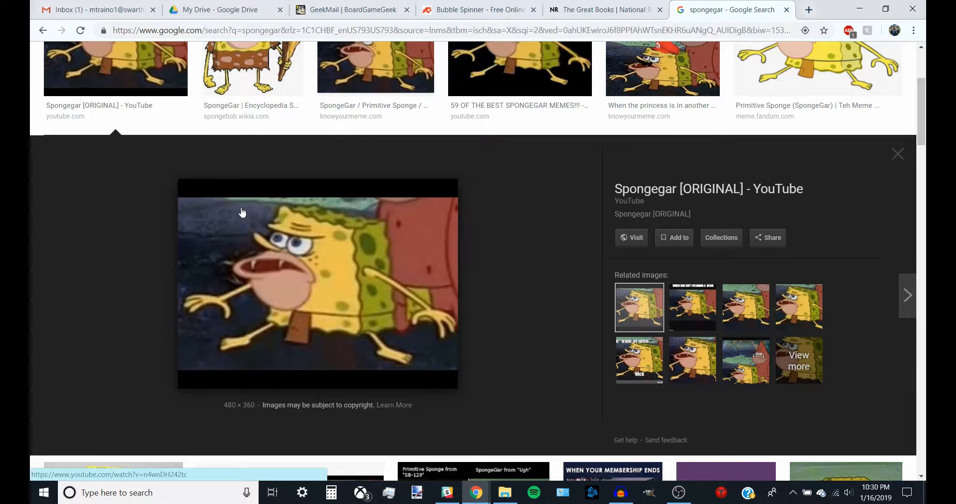
click(171, 70)
scroll(455, 225, up, 2)
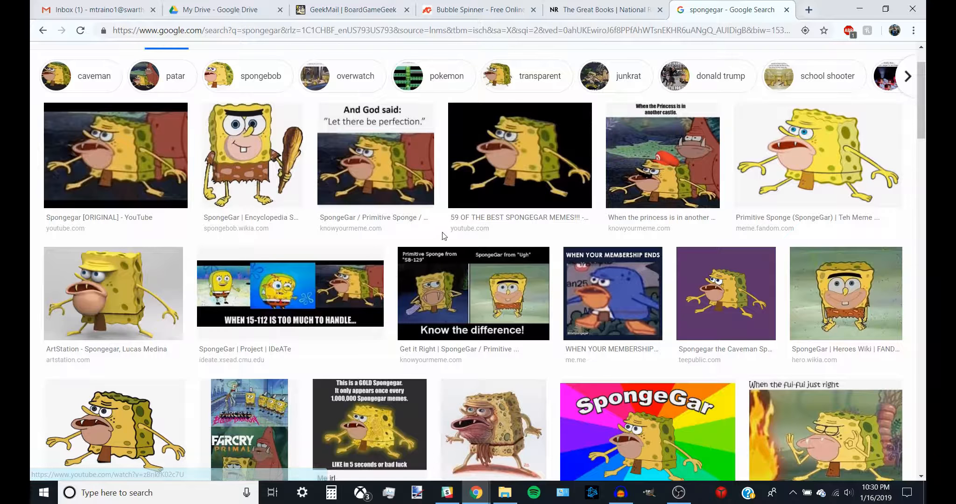
scroll(514, 308, up, 2)
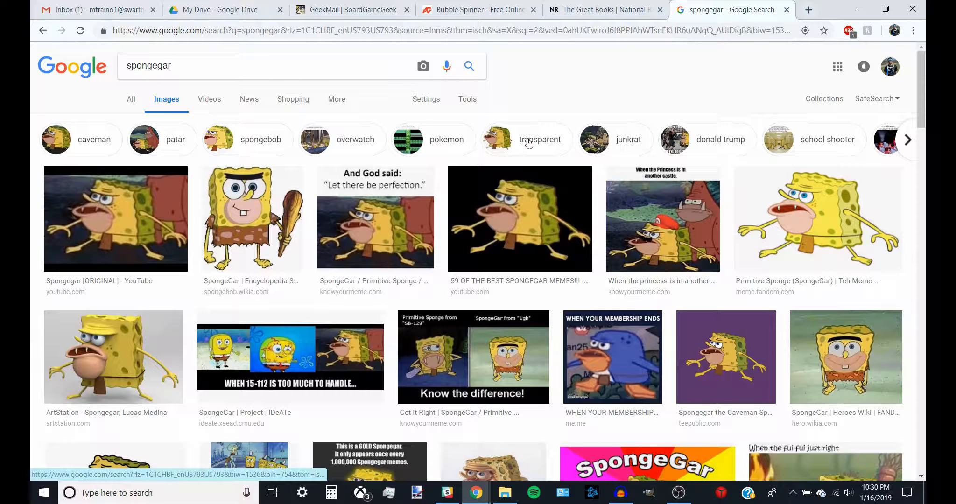
Step: Refine the image search to spongegar png
click(298, 62)
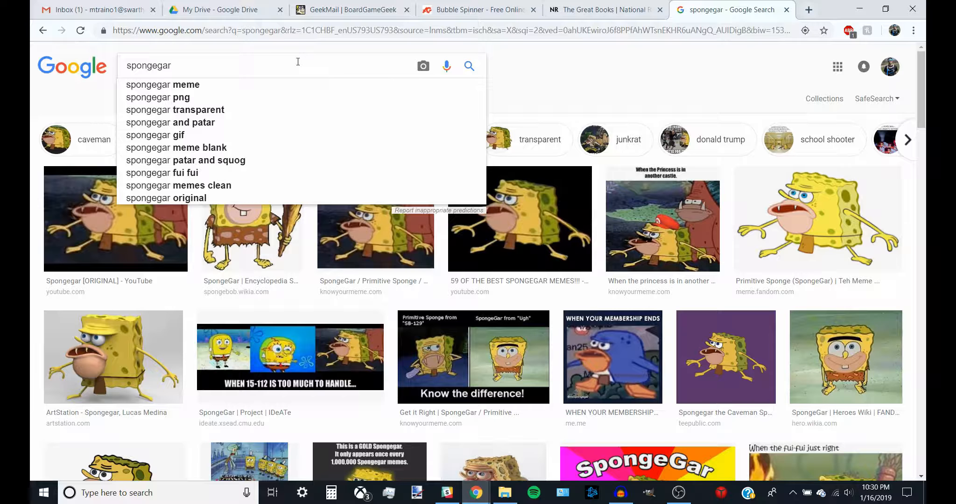
text(png)
key(Return)
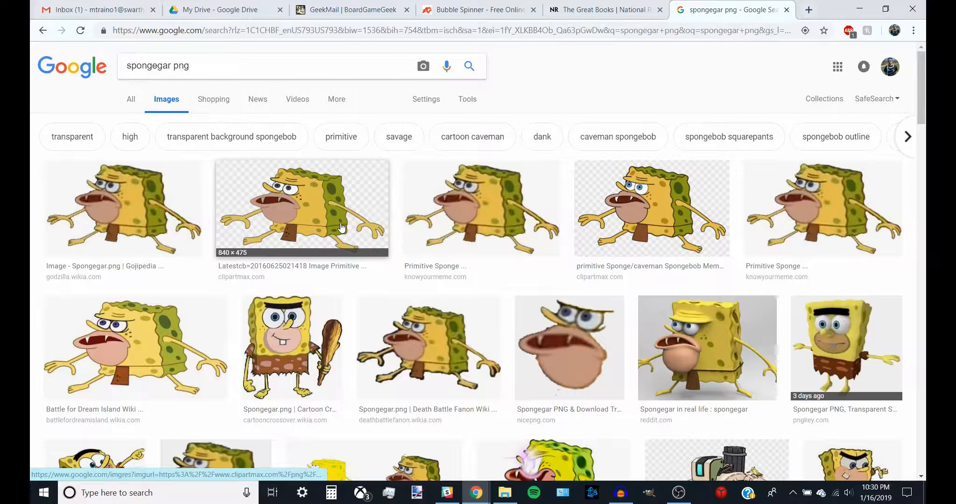
Step: Copy the transparent-background spongegar image from its preview
click(342, 228)
right_click(363, 230)
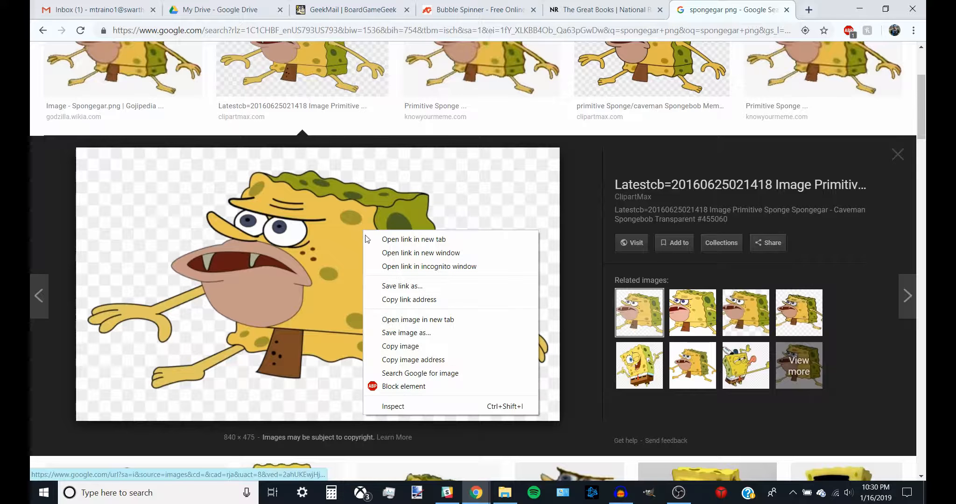
click(400, 346)
Step: In paint.net, create a new 840 × 475 image and paste the copied picture into it
click(859, 8)
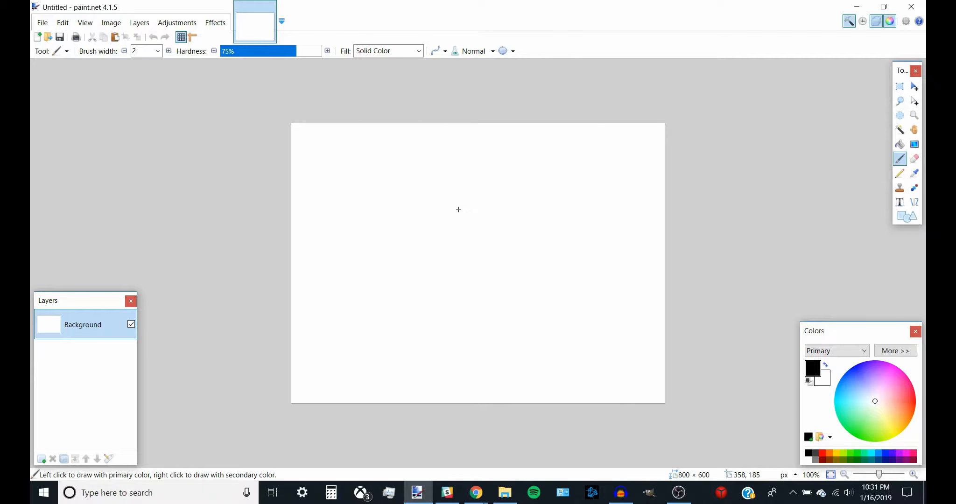
key(ctrl+n)
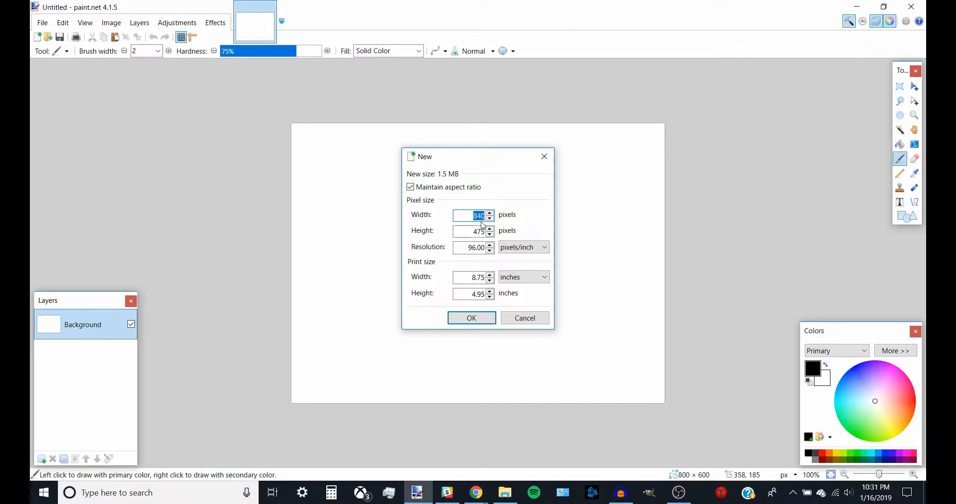
click(469, 317)
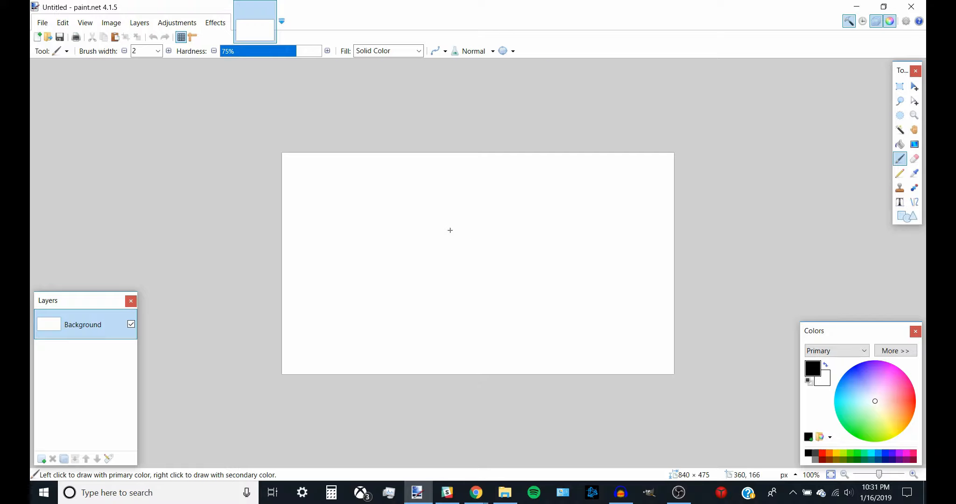
key(ctrl+v)
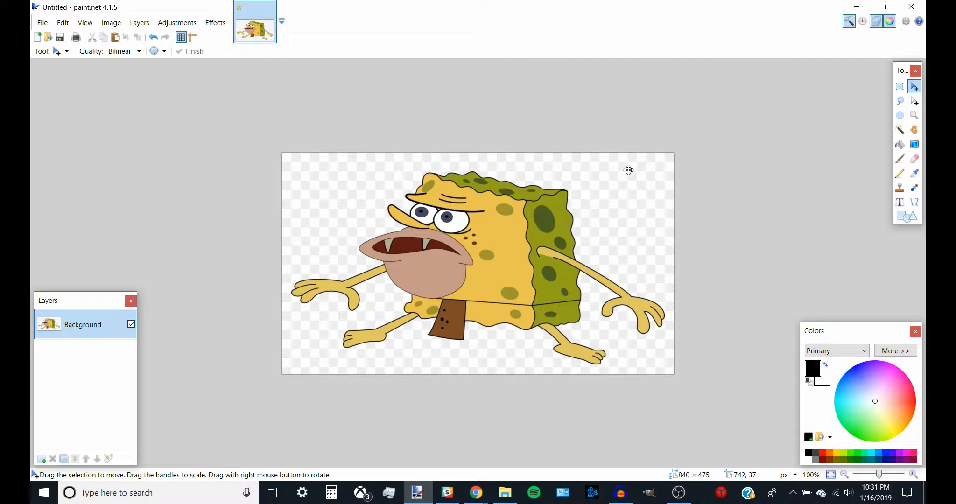
click(896, 133)
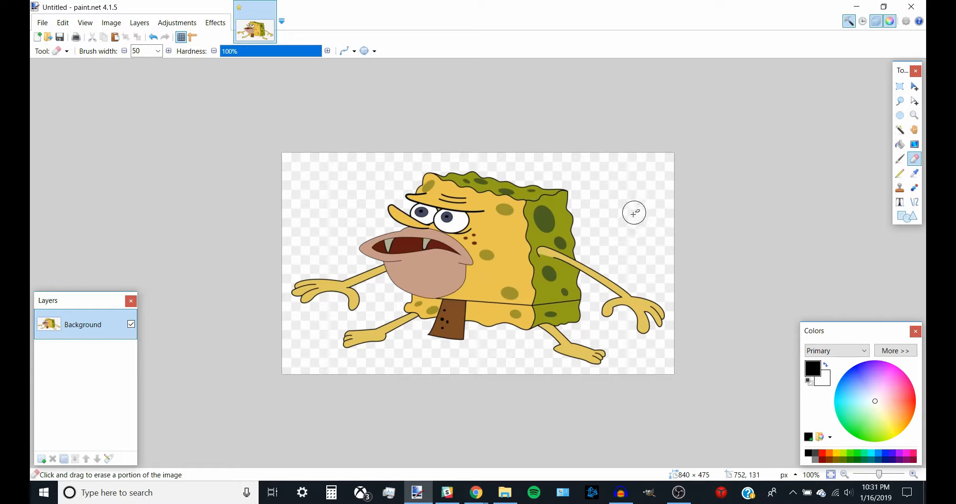
mouse_move(632, 211)
mouse_down()
mouse_move(620, 227)
mouse_move(634, 227)
mouse_move(634, 217)
mouse_move(617, 215)
mouse_move(612, 225)
mouse_move(637, 233)
mouse_move(624, 206)
mouse_move(617, 229)
mouse_up()
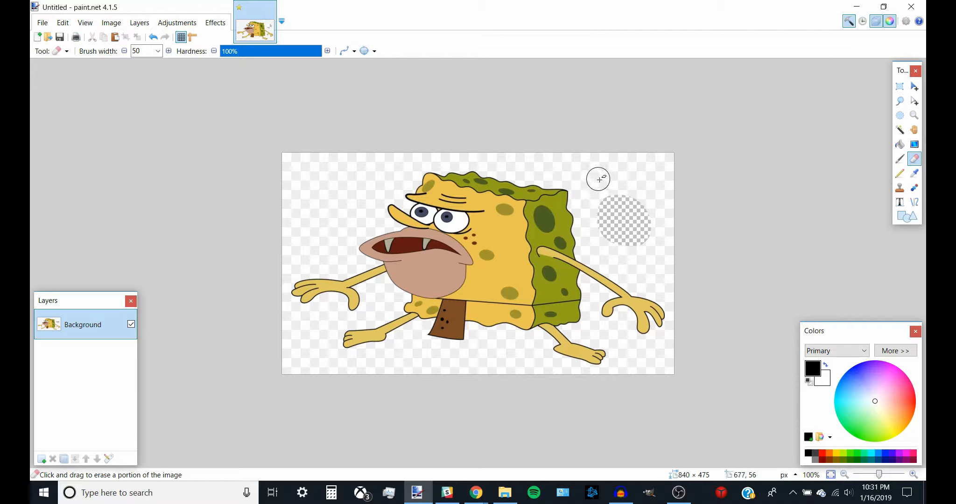
key(ctrl+z)
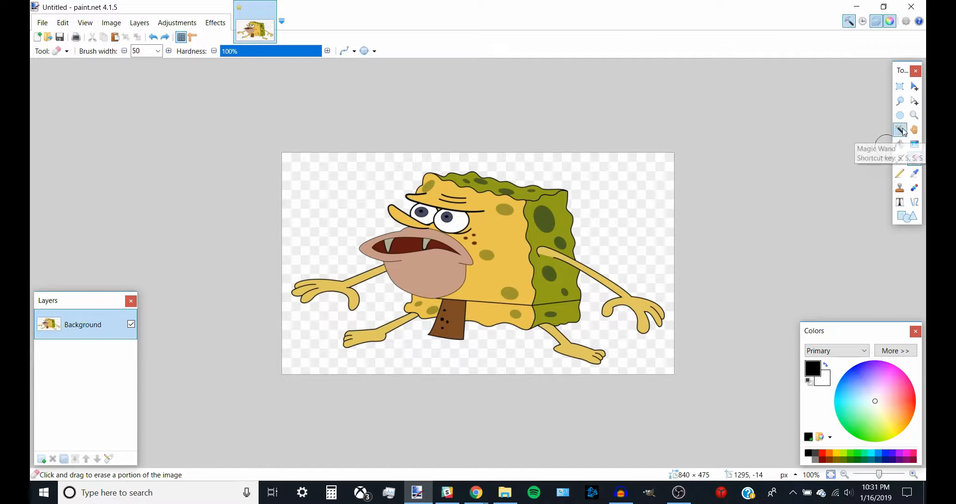
Step: Select the transparent background with the Magic Wand, then deselect it
click(901, 130)
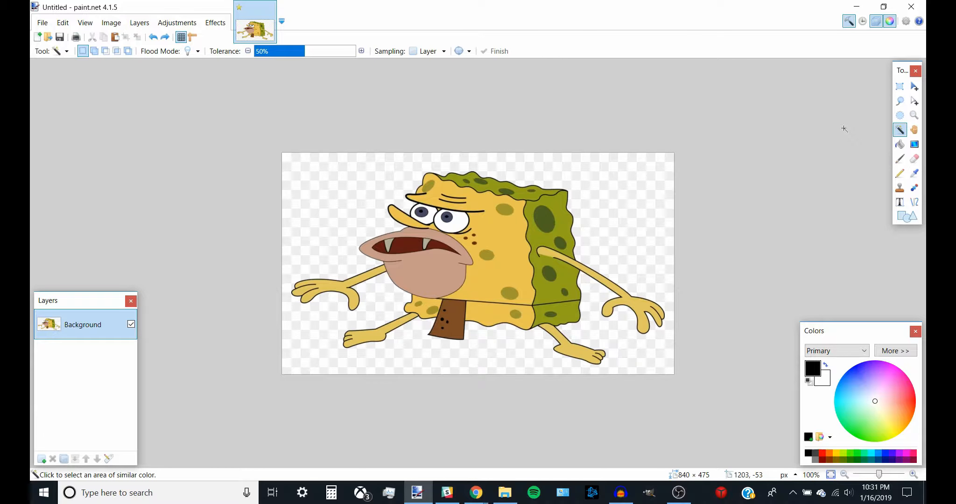
click(590, 201)
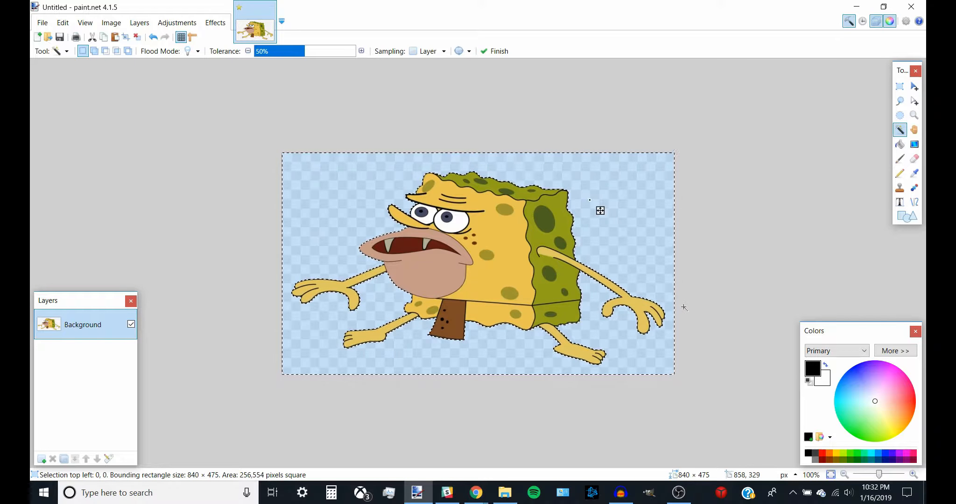
key(ctrl+d)
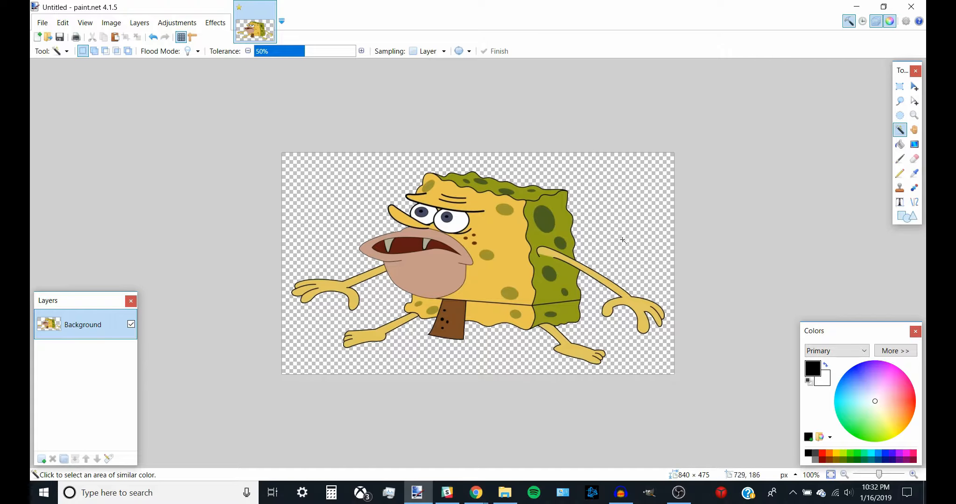
Step: Save the image as spongegar.png and minimize the editor
click(42, 26)
click(70, 126)
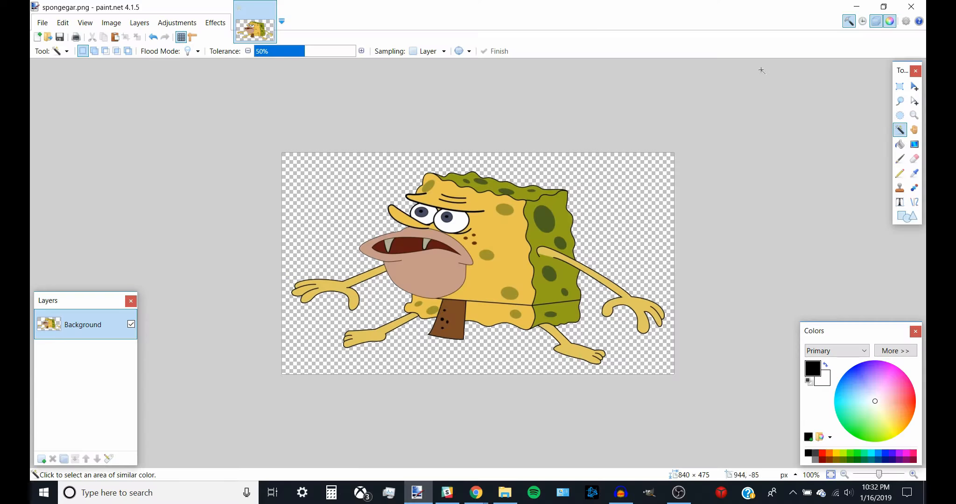
click(857, 7)
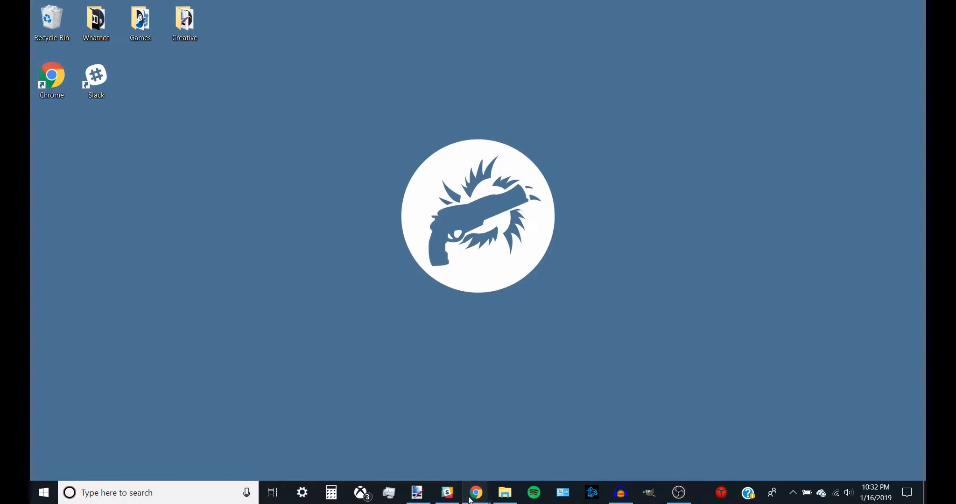
Step: Switch to the browser and open the Slack workspace in a new tab
mouse_move(476, 490)
click(413, 443)
key(ctrl+t)
text(slack)
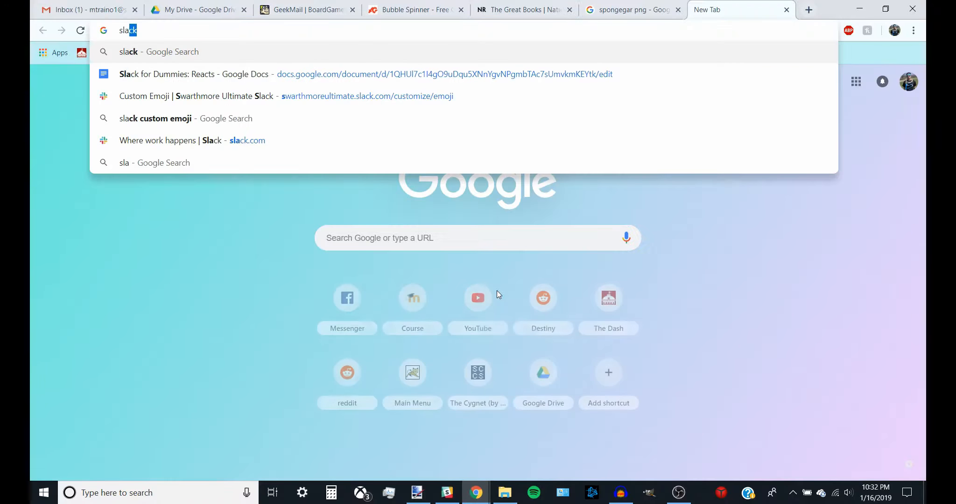
key(Return)
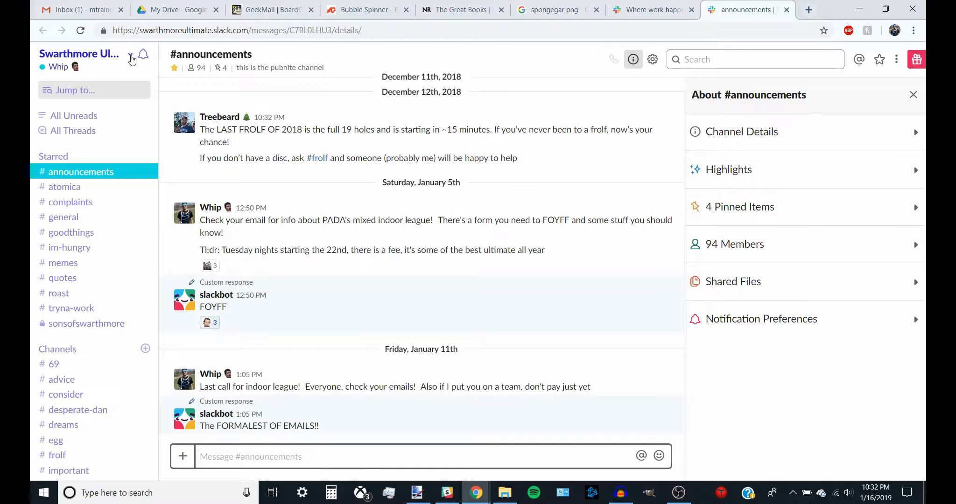
Step: Open the workspace's Customize Slack page on the Emoji section
click(131, 57)
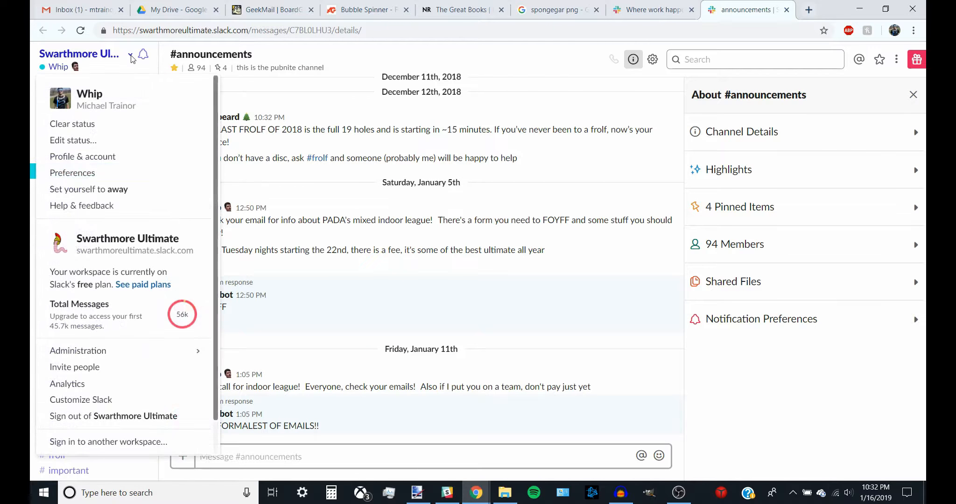
click(99, 401)
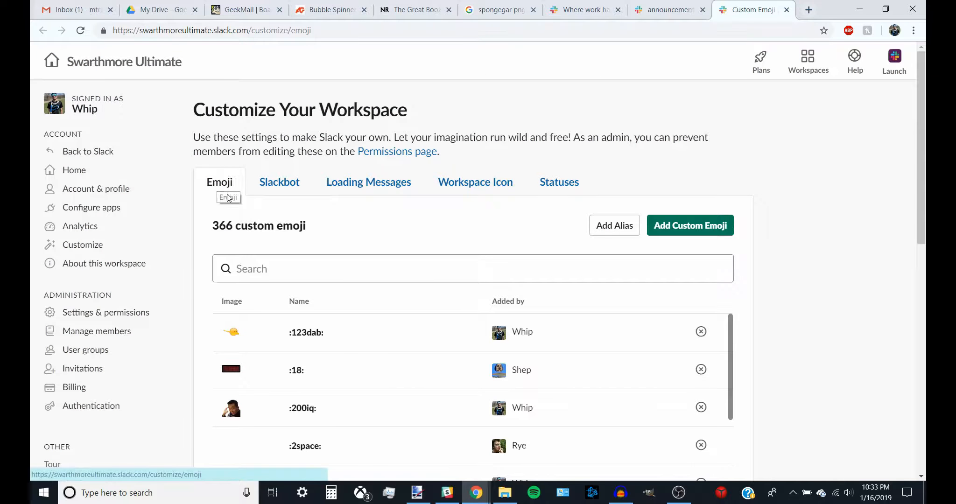
drag(212, 225, 242, 226)
click(308, 230)
click(242, 226)
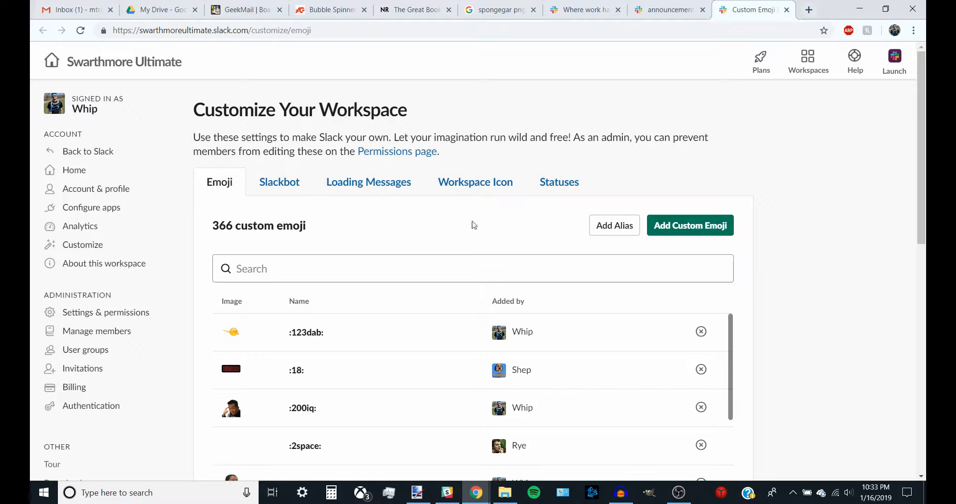
Step: Start adding a custom emoji and upload spongegar.png as its image
click(659, 228)
click(432, 268)
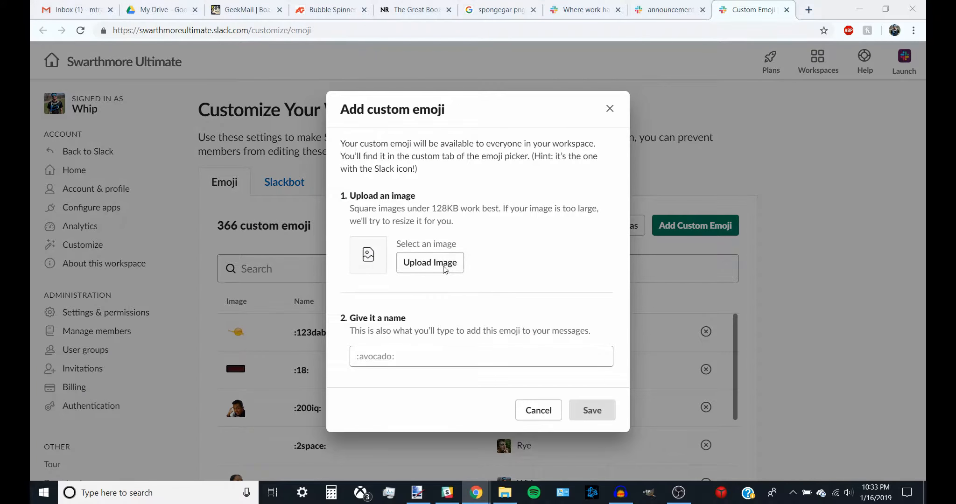
text(spong)
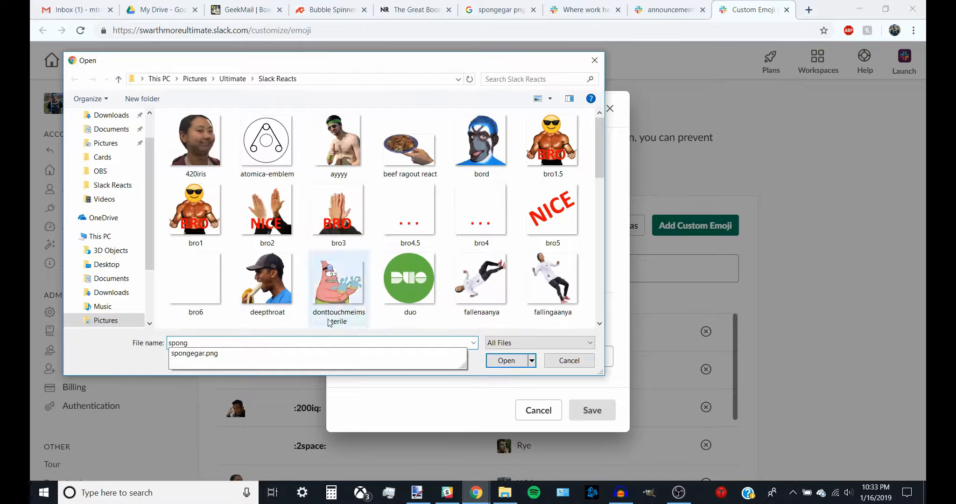
click(252, 355)
click(505, 361)
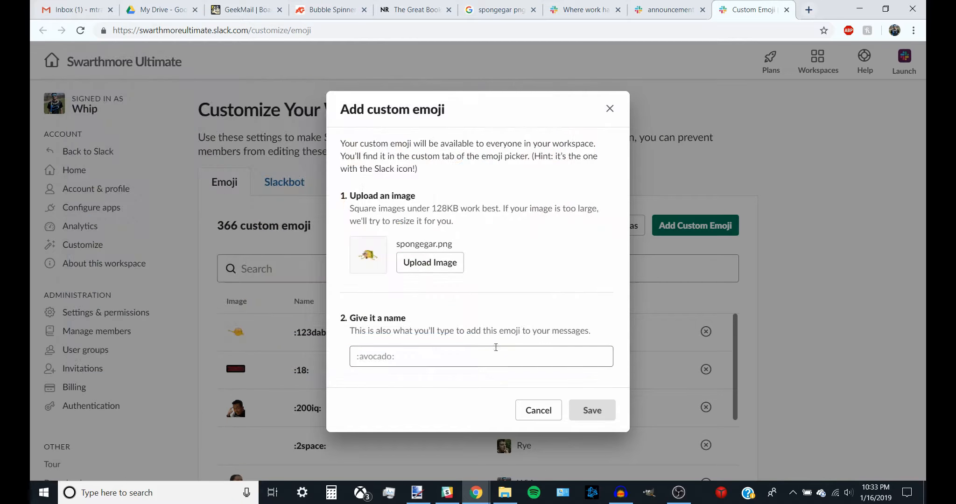
Step: Name the emoji spongegar and save it
click(455, 364)
text(sponge:)
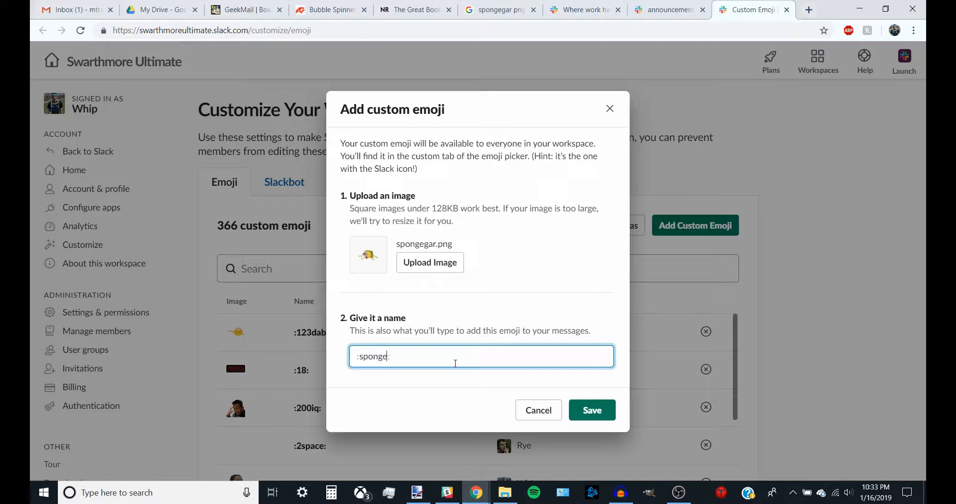
text(b)
text(gar)
click(587, 411)
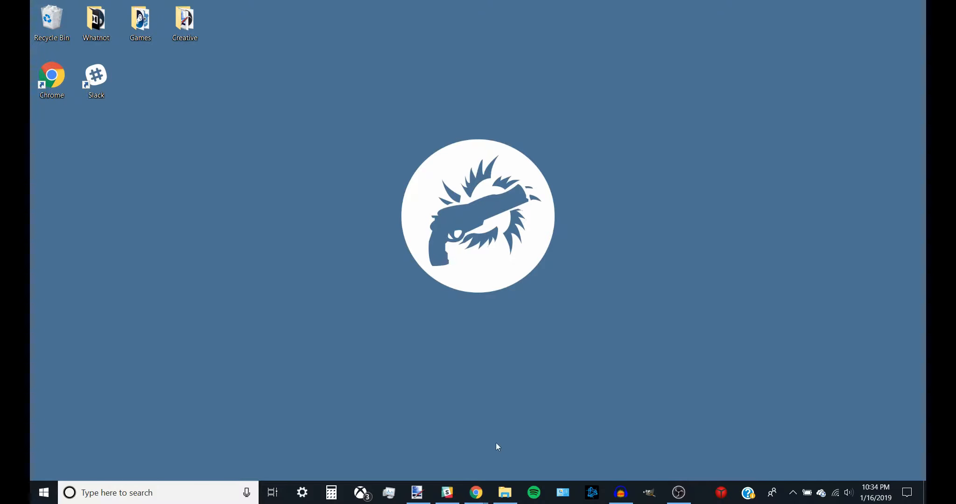
Step: Return to the browser and open the Dany pic email in Gmail
mouse_move(482, 493)
click(406, 447)
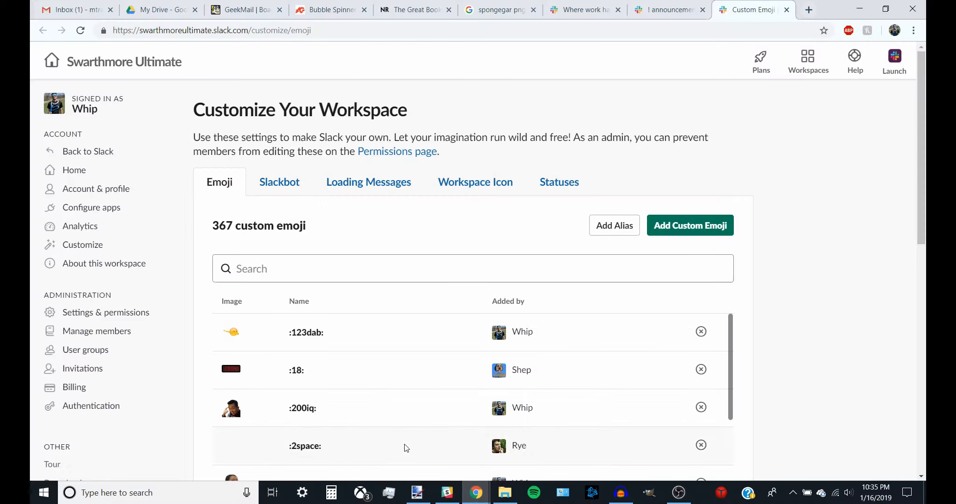
click(71, 7)
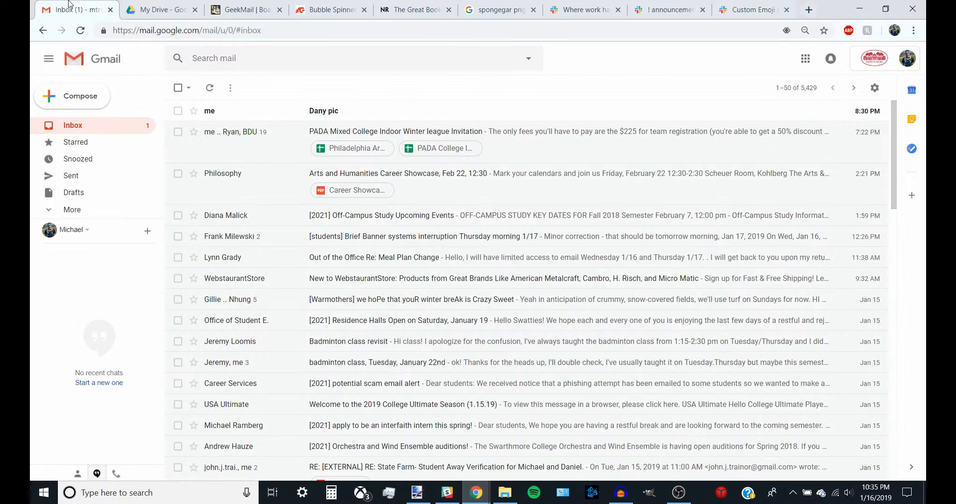
click(319, 111)
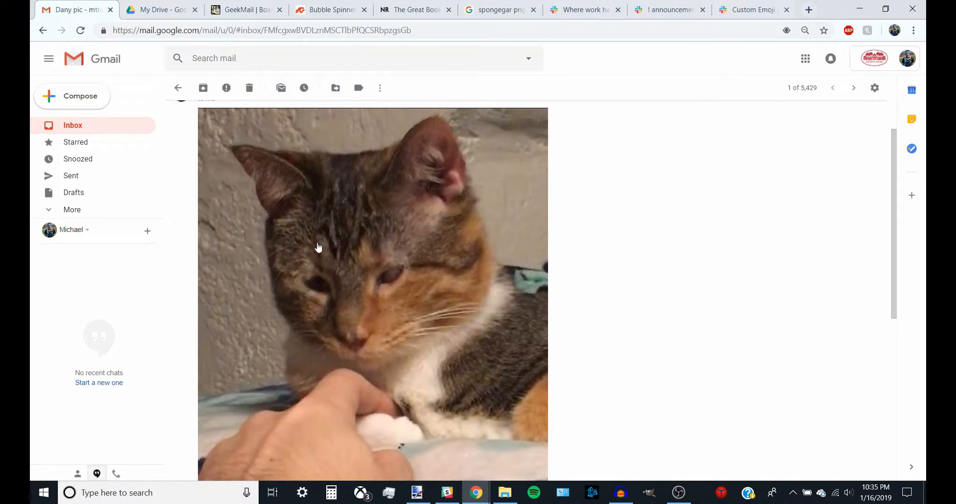
Step: Copy the cat photo from the email and minimize the browser
right_click(401, 251)
click(448, 283)
click(861, 10)
Step: Switch to paint.net, create a new 750 × 1334 image and paste the copied cat photo into it
click(417, 493)
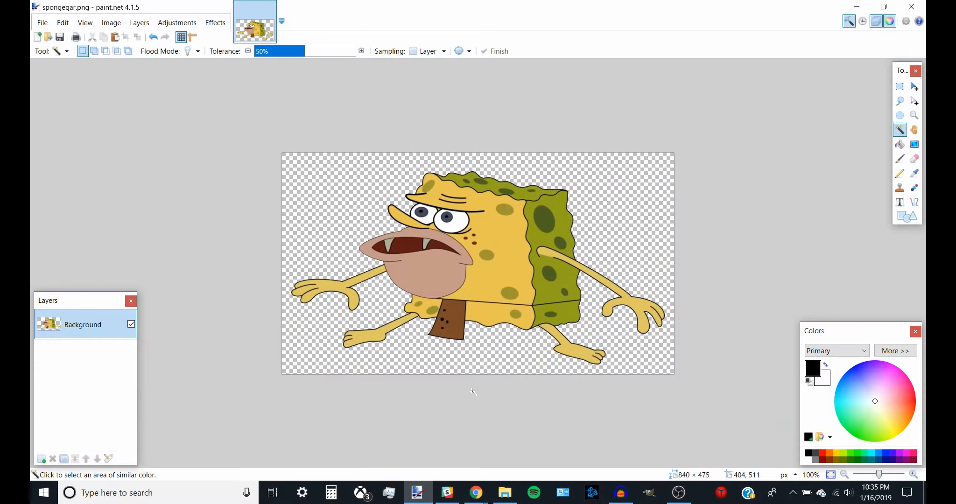
key(ctrl+n)
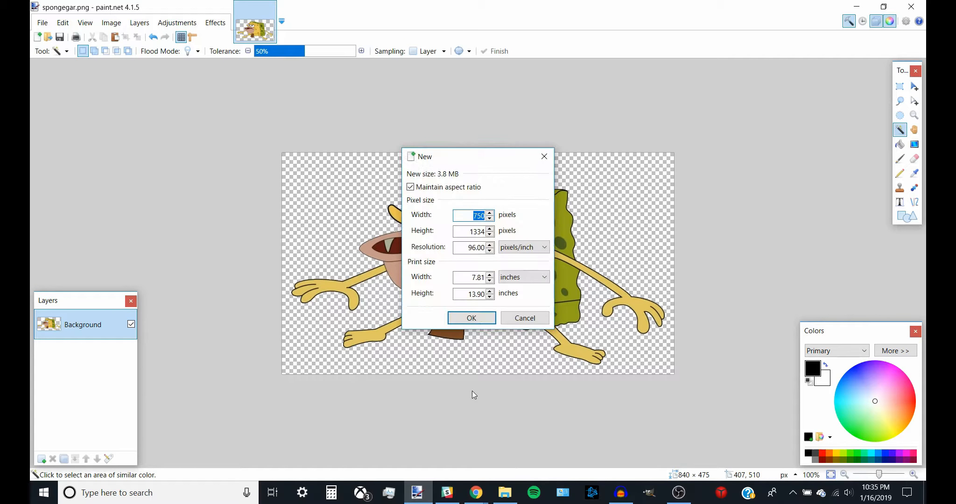
key(Return)
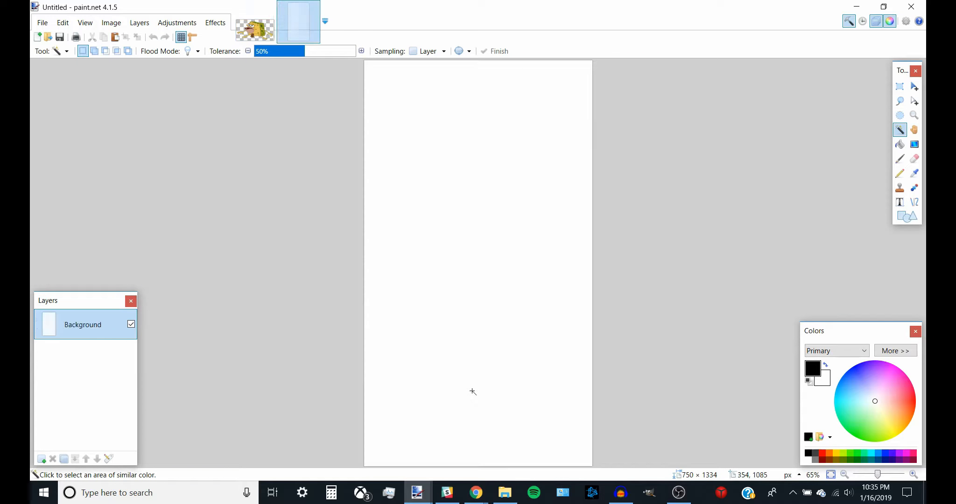
key(ctrl+v)
key(ctrl+d)
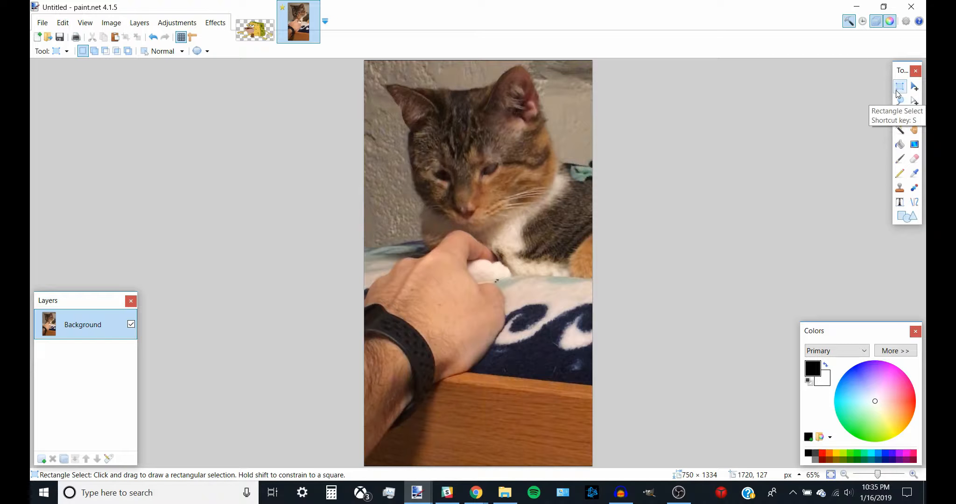
Step: Crop the image to a rectangle of about 624 × 579 pixels around the cat's head
drag(568, 222, 378, 63)
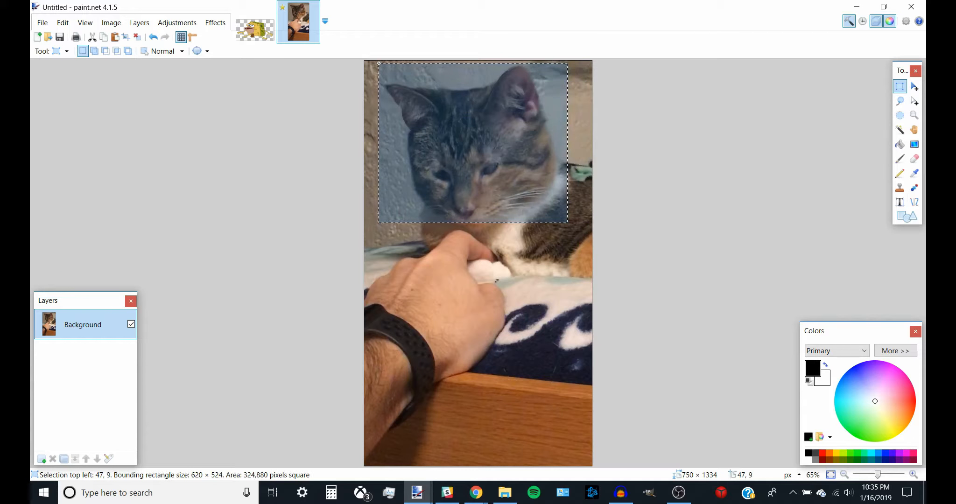
click(379, 62)
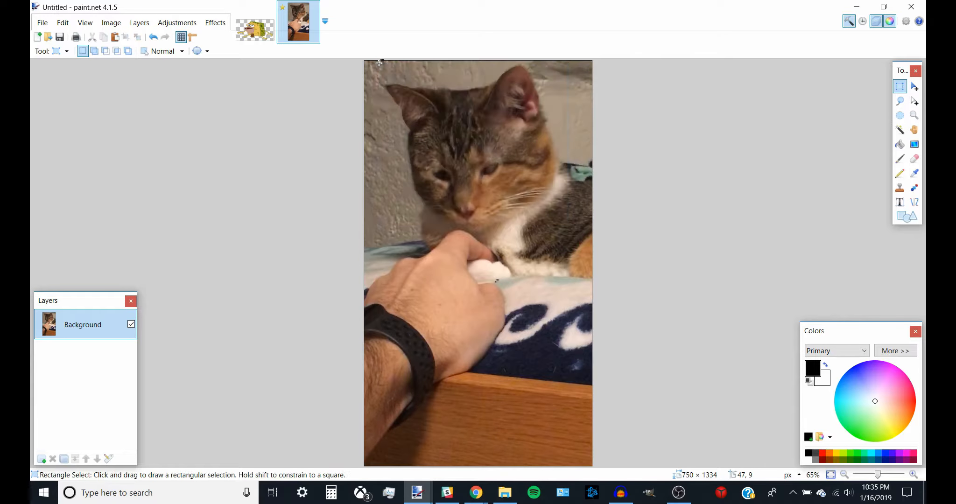
drag(379, 63, 568, 239)
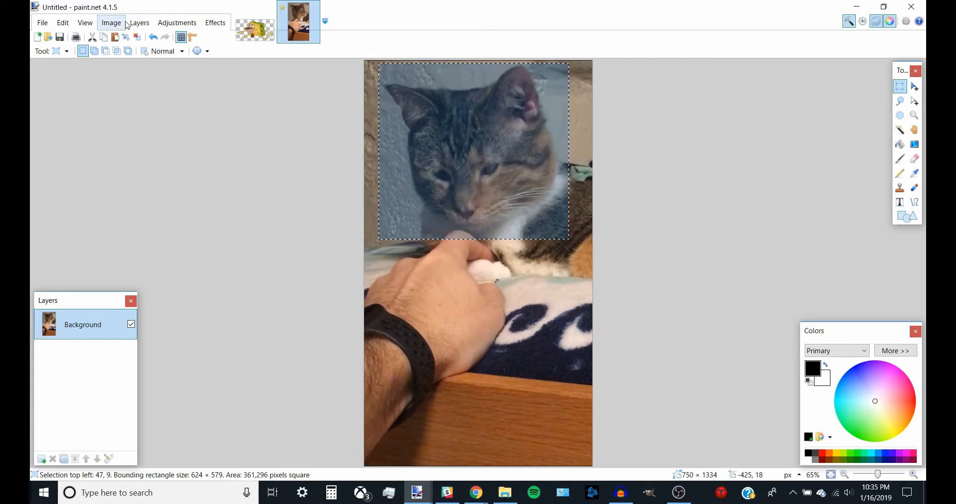
click(112, 23)
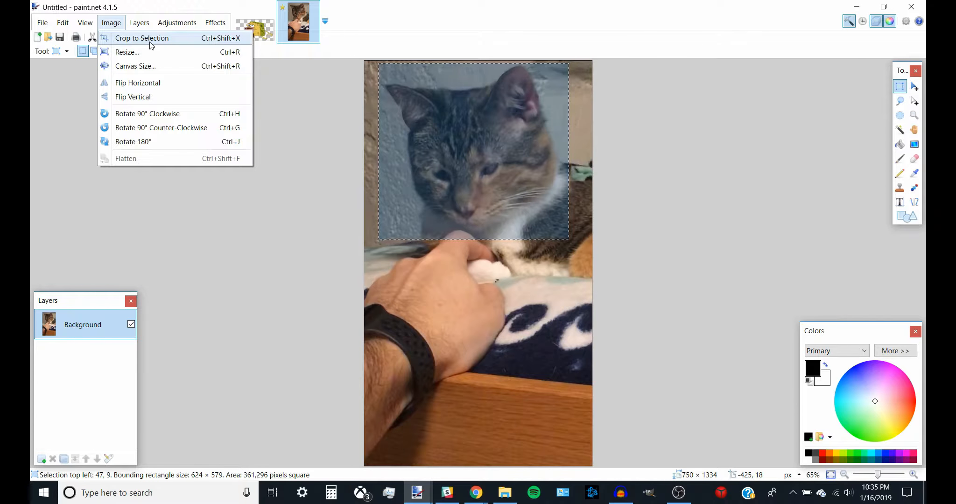
click(108, 24)
click(107, 26)
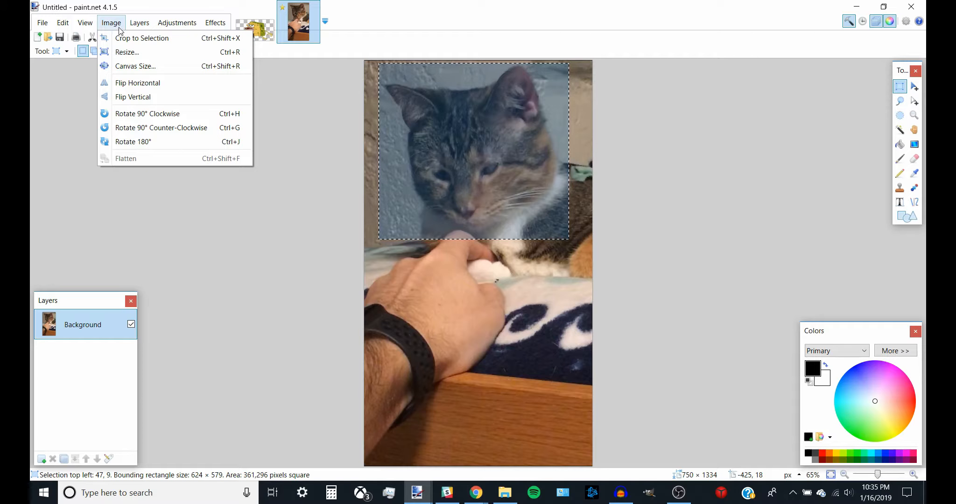
click(116, 27)
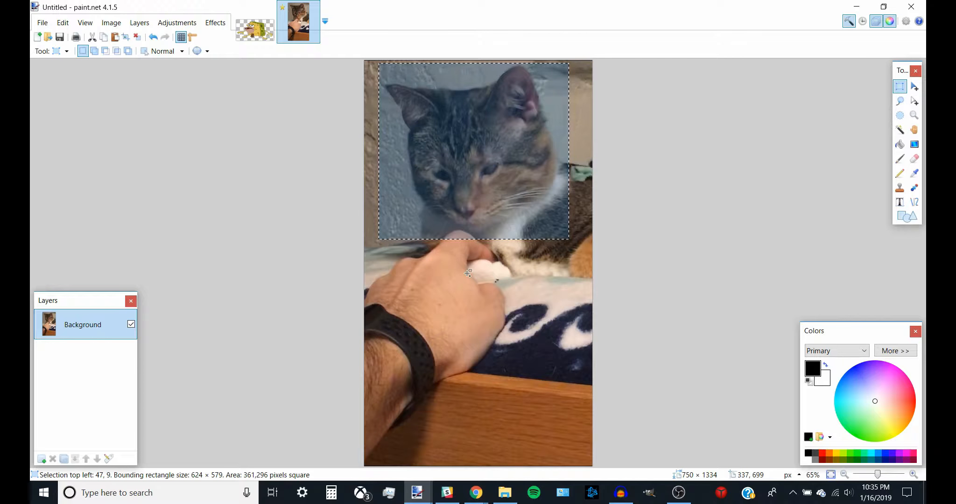
key(ctrl+shift+x)
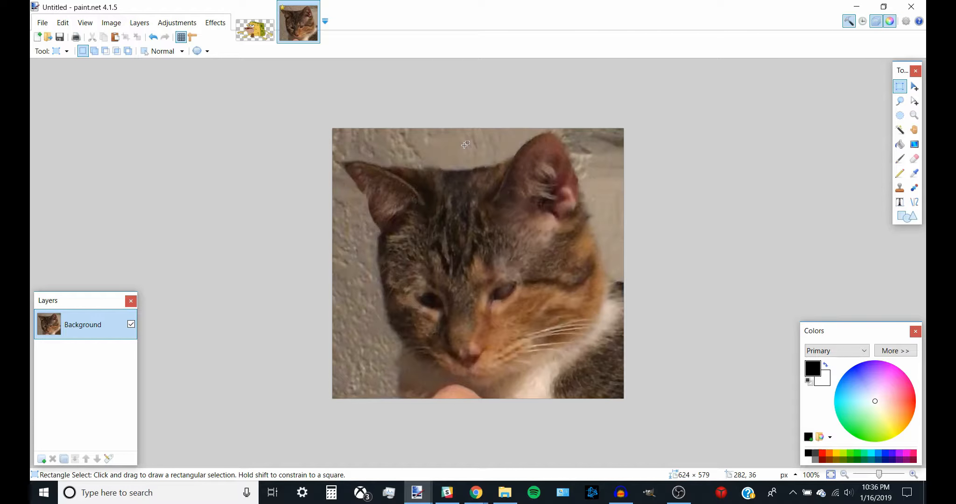
Step: Try to delete the wall background with the Magic Wand at 50% tolerance, and undo the deletion
click(900, 130)
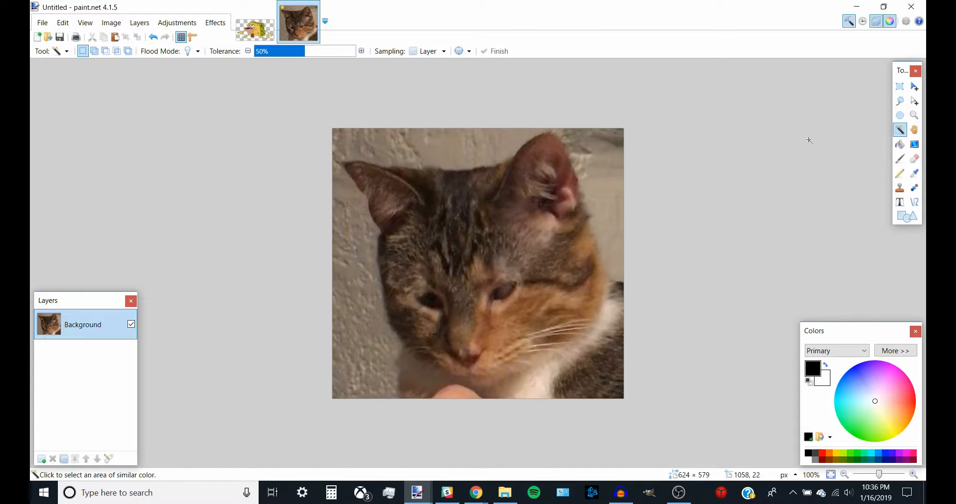
click(455, 147)
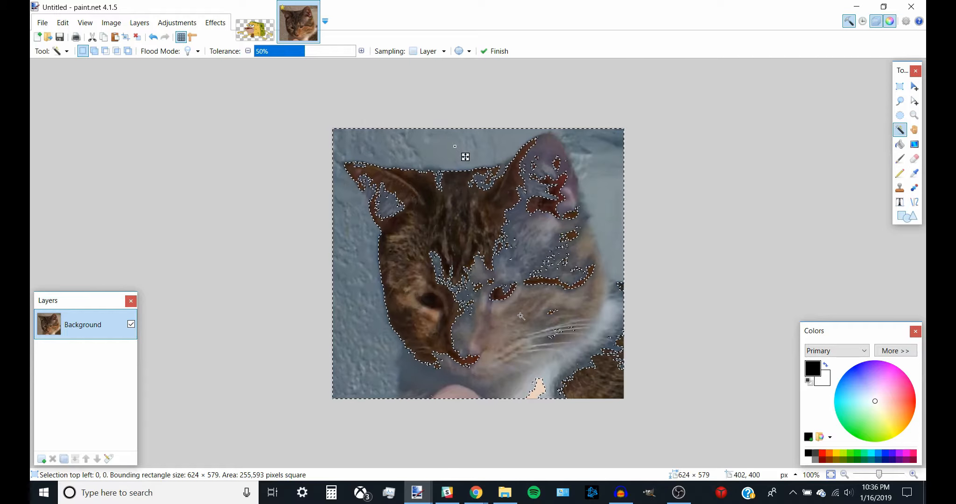
key(Delete)
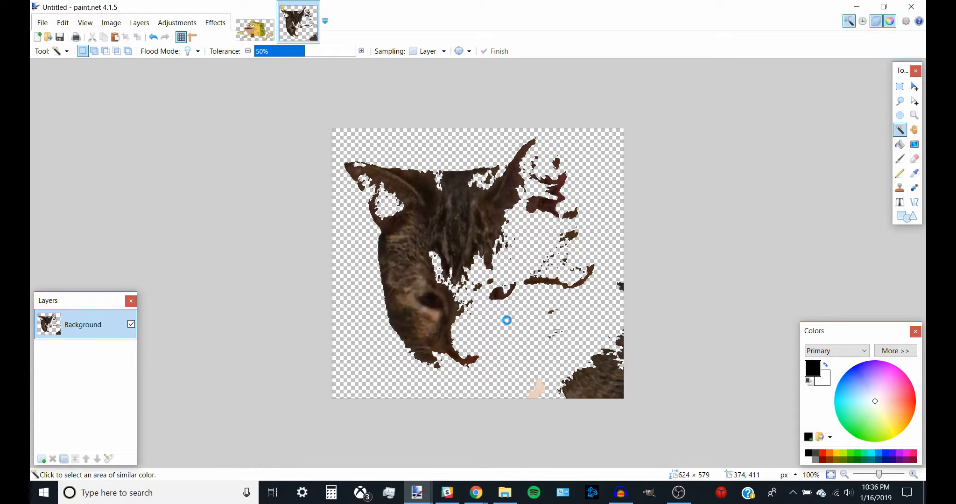
key(ctrl+z)
key(ctrl+z)
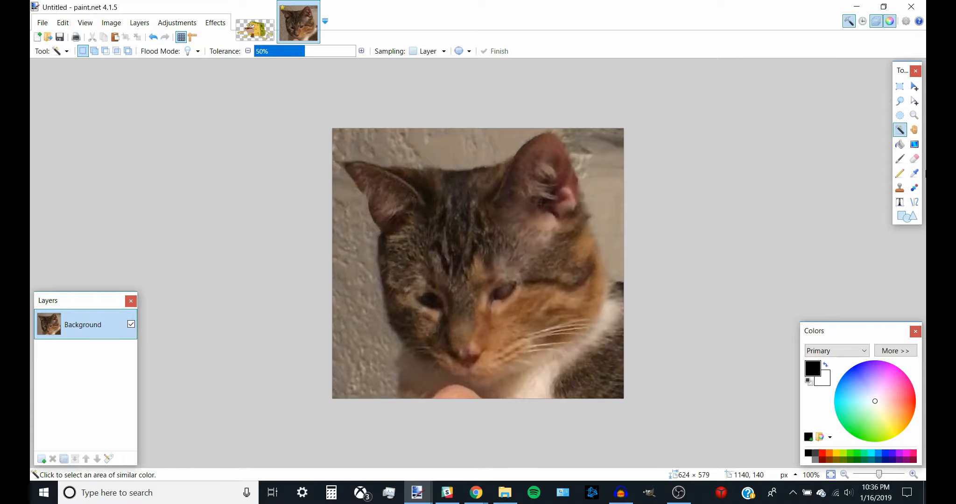
Step: Erase the background around the cat's head with the Eraser at brush width 50
click(915, 159)
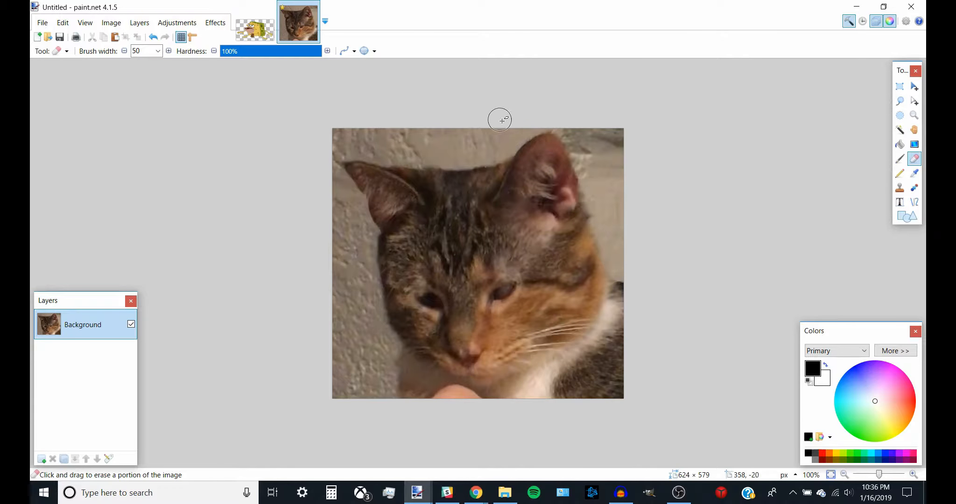
mouse_move(527, 122)
mouse_down()
mouse_move(531, 128)
mouse_move(490, 144)
mouse_move(402, 150)
mouse_up()
drag(327, 148, 343, 205)
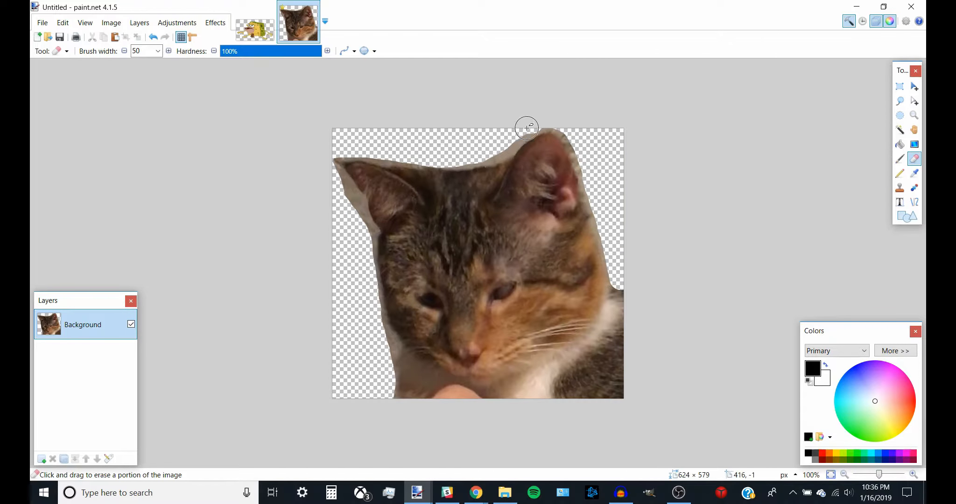
mouse_move(527, 127)
mouse_down()
mouse_move(462, 155)
mouse_move(333, 146)
mouse_move(328, 162)
mouse_move(361, 232)
mouse_move(370, 281)
mouse_up()
mouse_move(583, 386)
mouse_down()
mouse_move(614, 353)
mouse_move(624, 366)
mouse_move(616, 392)
mouse_move(549, 401)
mouse_move(450, 399)
mouse_move(385, 381)
mouse_up()
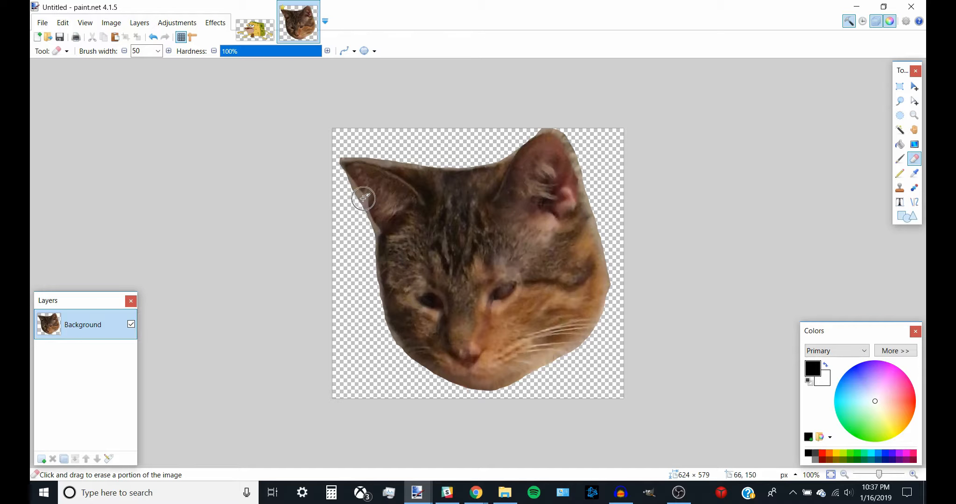
Step: Select the leftover gray fringe along the cat's left ear with the Magic Wand at 35% tolerance and delete it
click(900, 130)
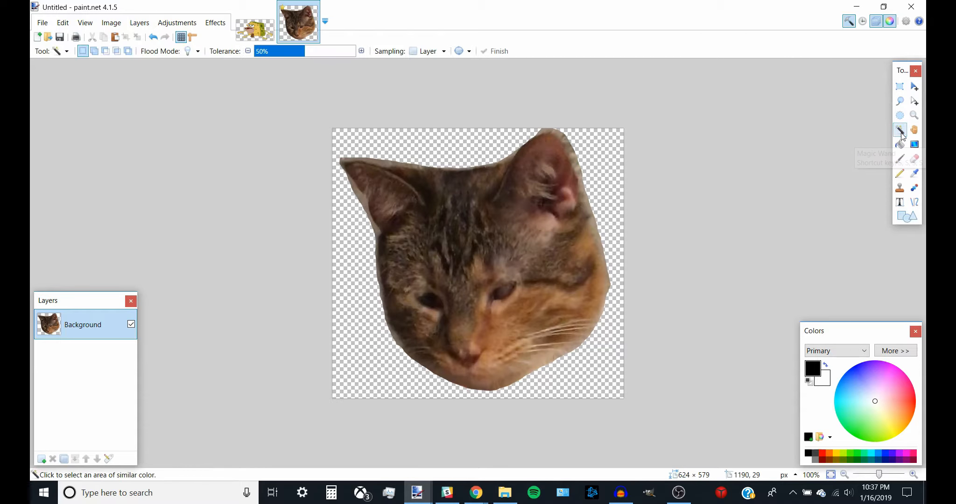
click(914, 474)
click(913, 474)
scroll(256, 217, up, 1)
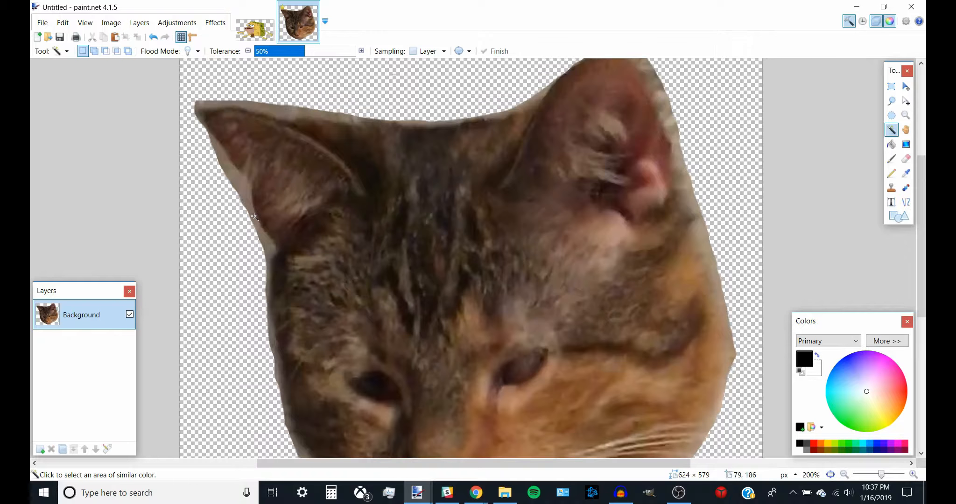
click(232, 175)
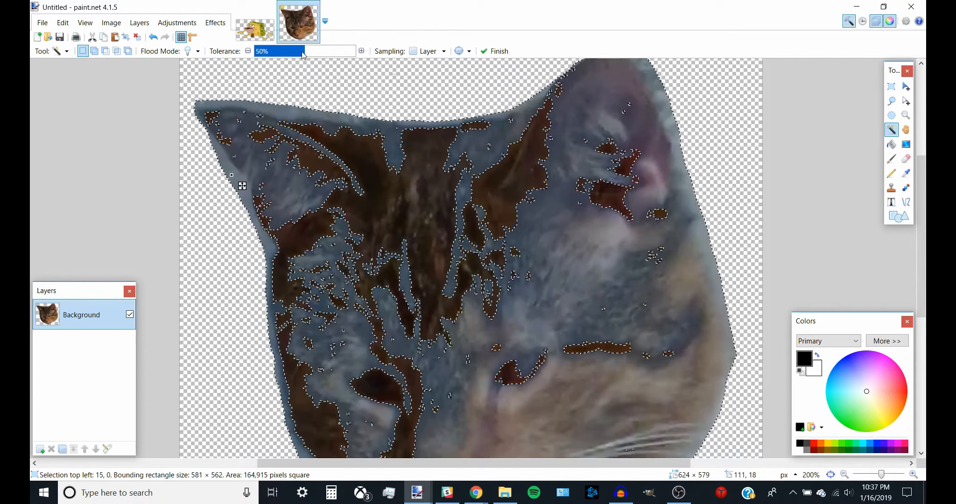
drag(304, 50, 291, 53)
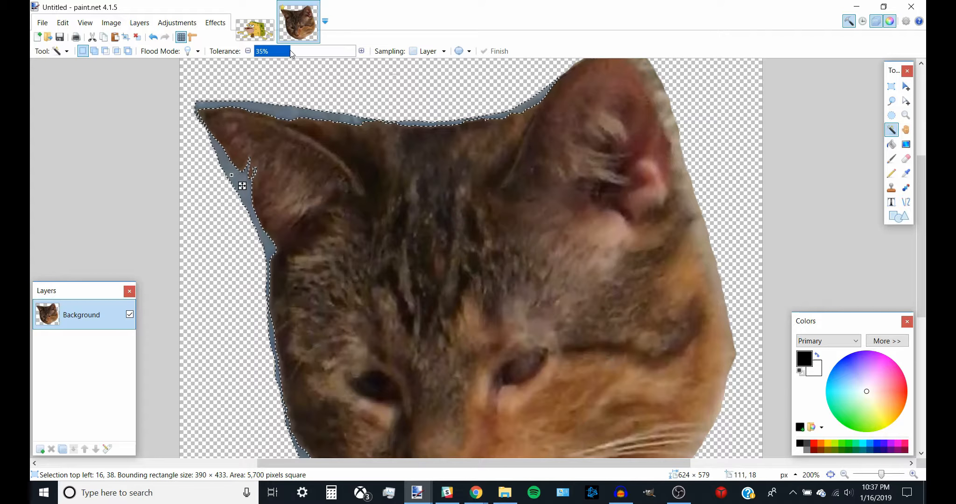
scroll(523, 136, down, 3)
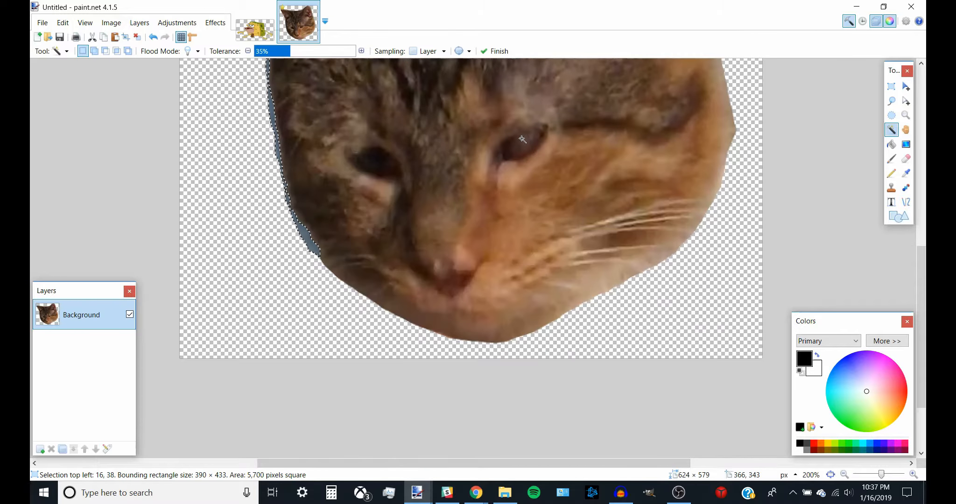
scroll(523, 137, up, 3)
key(Delete)
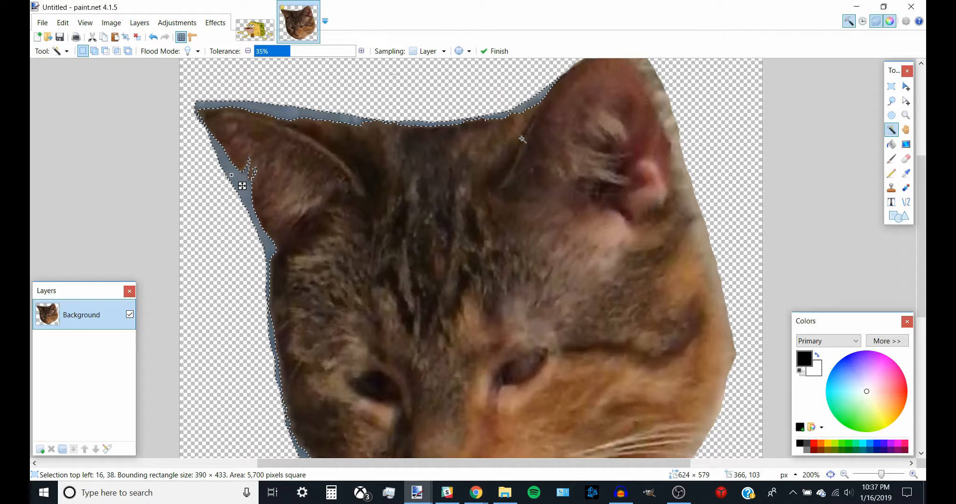
key(ctrl+d)
Step: Delete the gray fringe along the cat's right cheek with the Magic Wand at 19% tolerance
scroll(630, 114, up, 2)
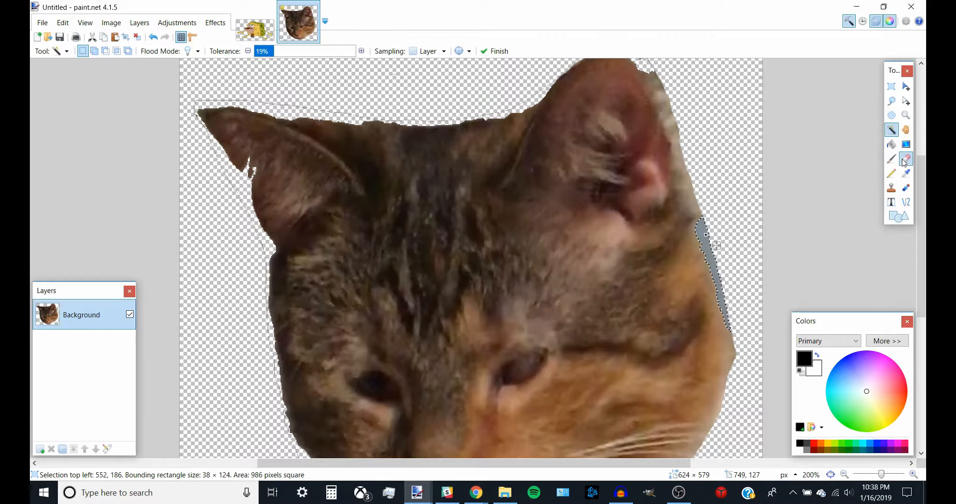
key(Delete)
key(ctrl+d)
Step: Erase the remaining fringe along the cat's right, lower-left and left edges with the Eraser
click(906, 159)
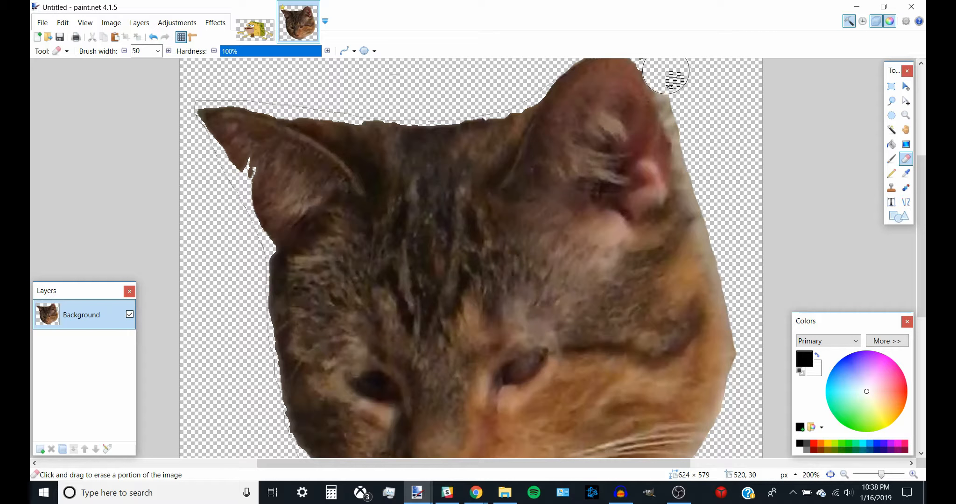
mouse_move(666, 72)
mouse_down()
mouse_move(734, 279)
mouse_move(745, 411)
mouse_up()
scroll(631, 212, down, 2)
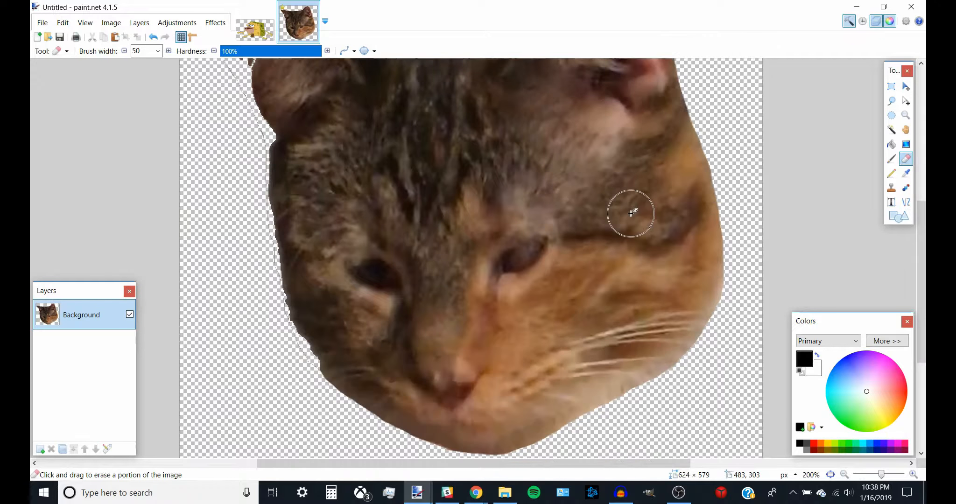
scroll(631, 213, down, 1)
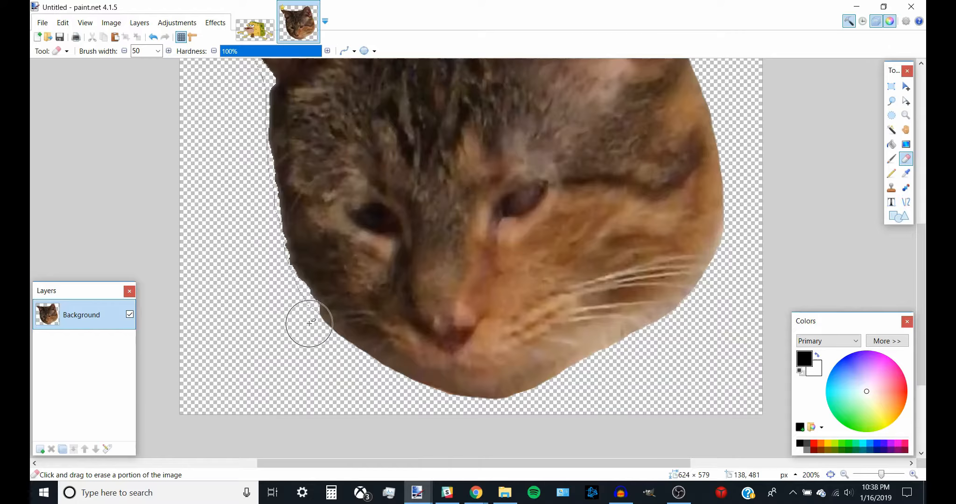
mouse_move(310, 322)
mouse_down()
mouse_move(327, 352)
mouse_move(359, 376)
mouse_move(458, 414)
mouse_move(513, 418)
mouse_move(618, 369)
mouse_up()
key(ctrl+z)
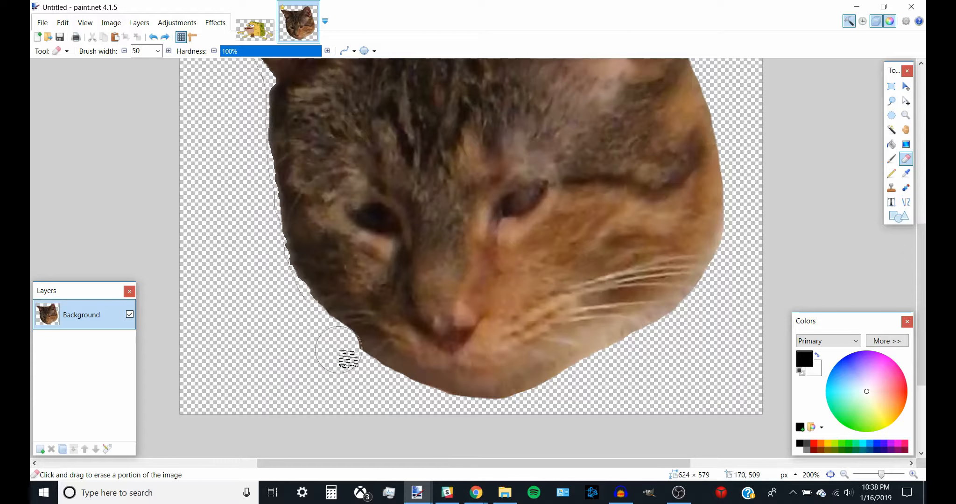
drag(348, 359, 444, 419)
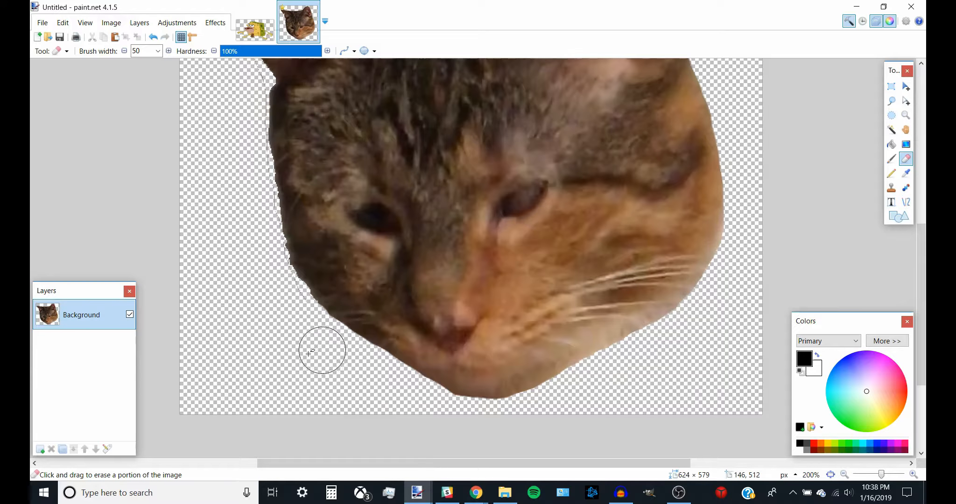
scroll(288, 316, up, 5)
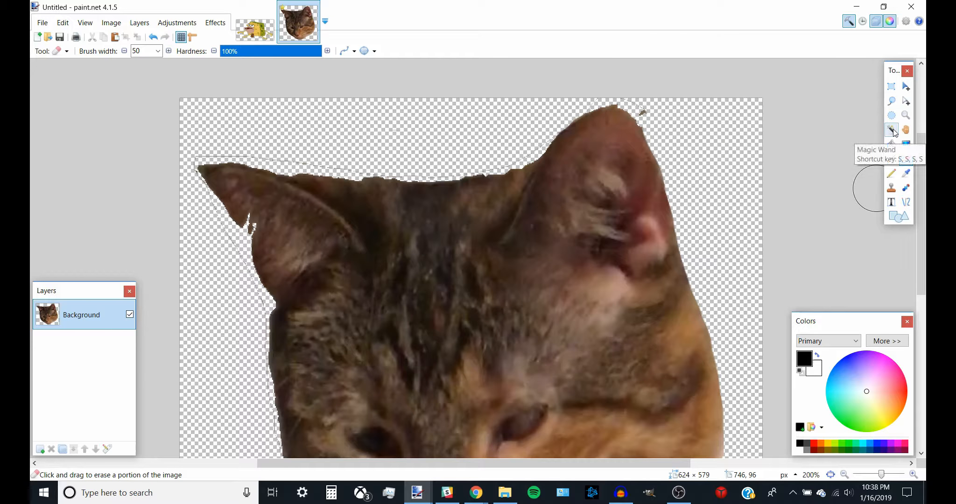
mouse_move(659, 110)
mouse_down()
mouse_move(651, 98)
mouse_move(599, 83)
mouse_move(561, 96)
mouse_move(523, 136)
mouse_move(437, 160)
mouse_move(183, 142)
mouse_move(154, 182)
mouse_move(179, 183)
mouse_move(235, 273)
mouse_move(246, 316)
mouse_up()
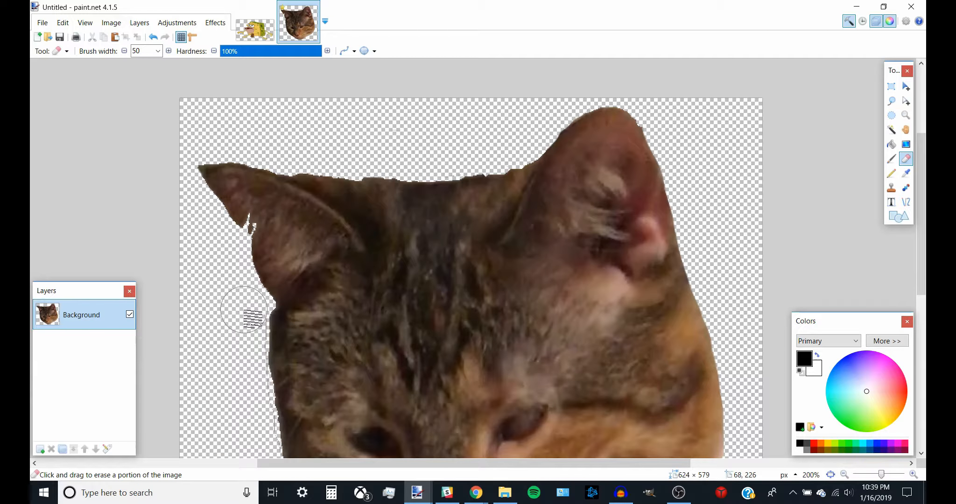
scroll(293, 392, down, 5)
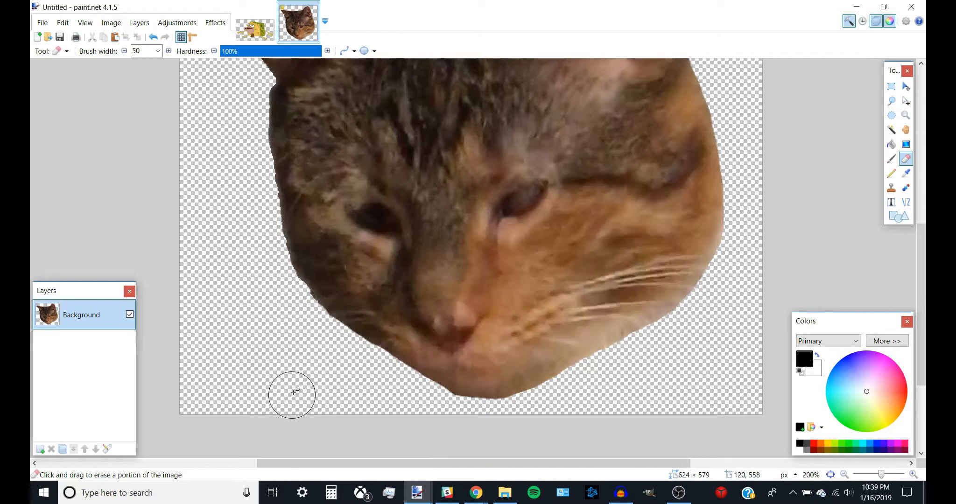
Step: Save the cleaned cat image as dany.png in PNG format with auto-detected bit depth
click(831, 475)
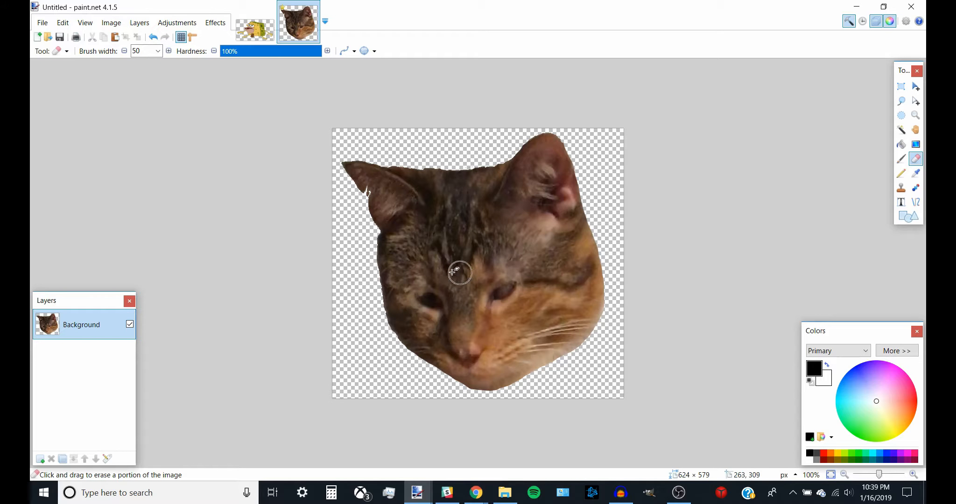
click(42, 23)
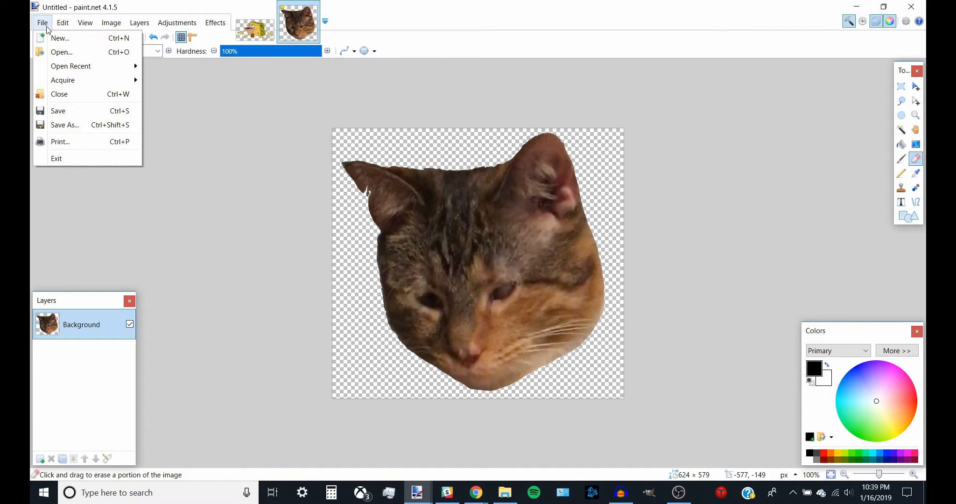
click(78, 123)
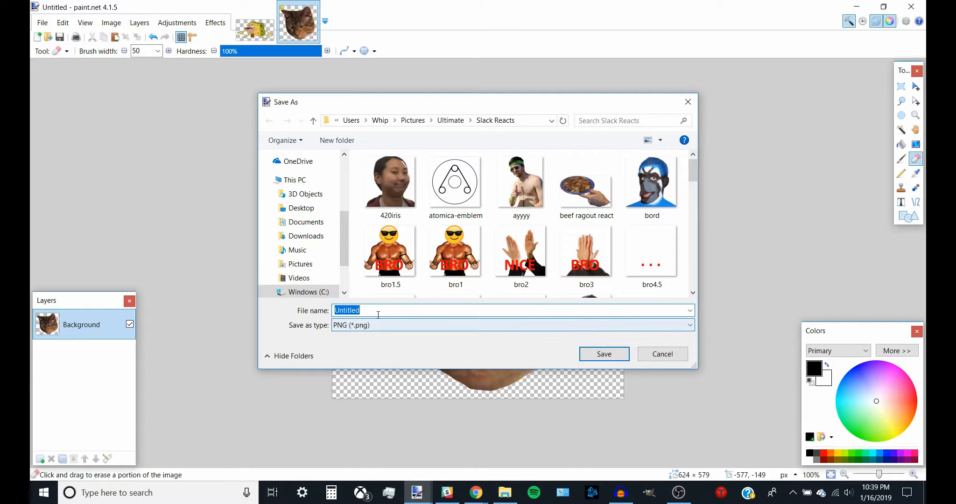
text(dany)
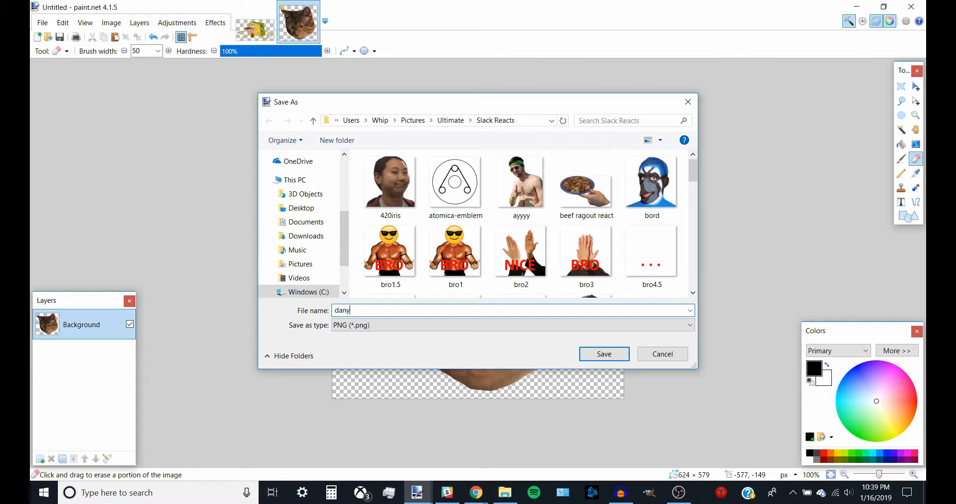
click(599, 354)
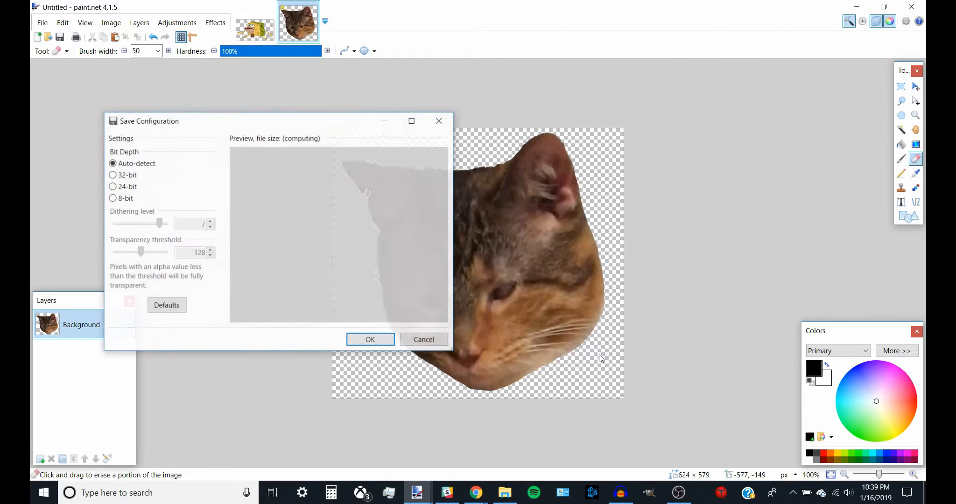
click(361, 340)
Step: Open the workspace's Custom Emoji page in Chrome, start adding a custom emoji and upload dany.png as its image
mouse_move(476, 492)
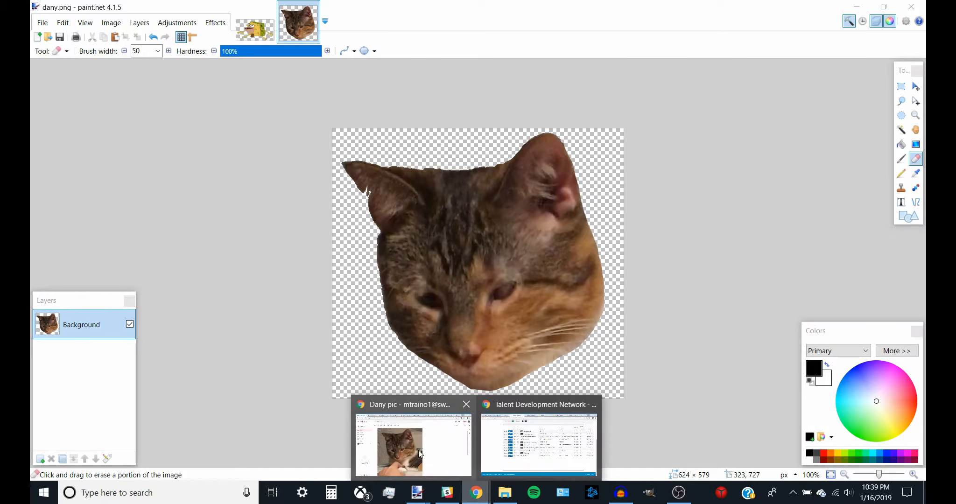
click(421, 454)
click(753, 10)
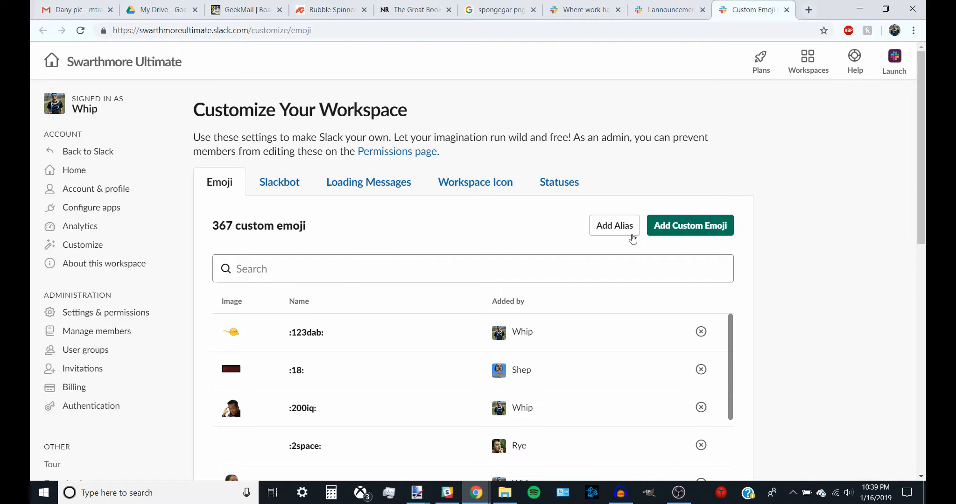
click(679, 231)
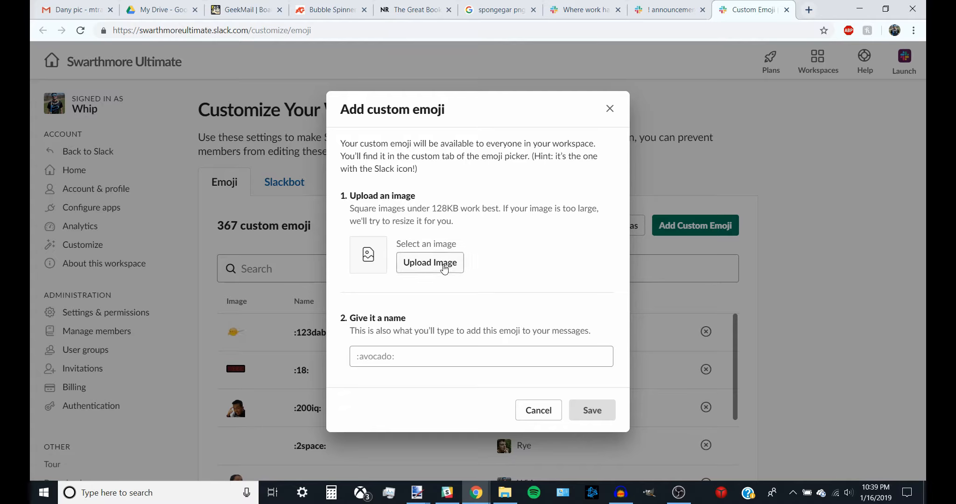
click(434, 260)
click(268, 274)
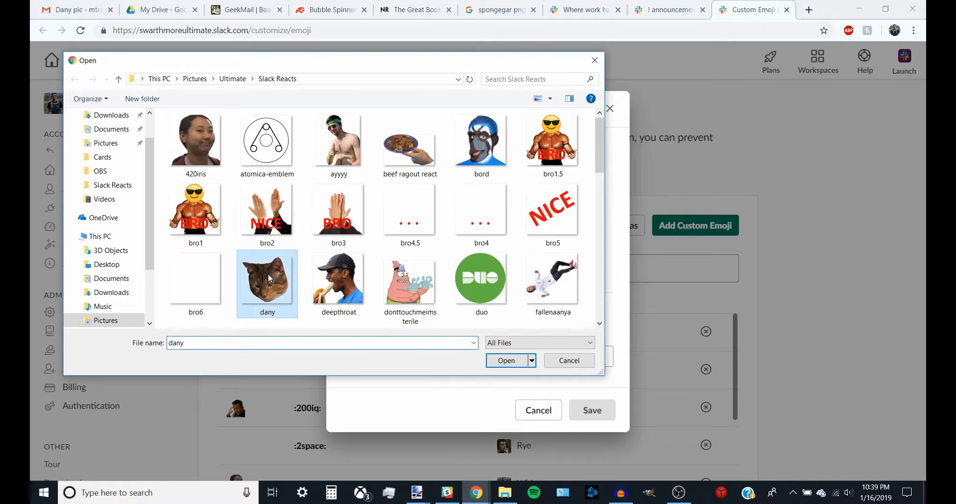
click(502, 361)
Step: Name the new emoji dany and save it
click(474, 361)
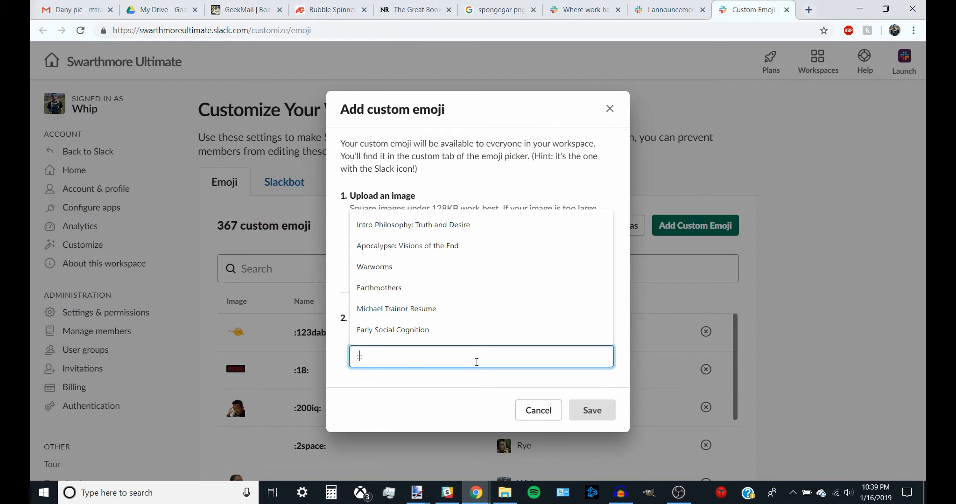
text(dany)
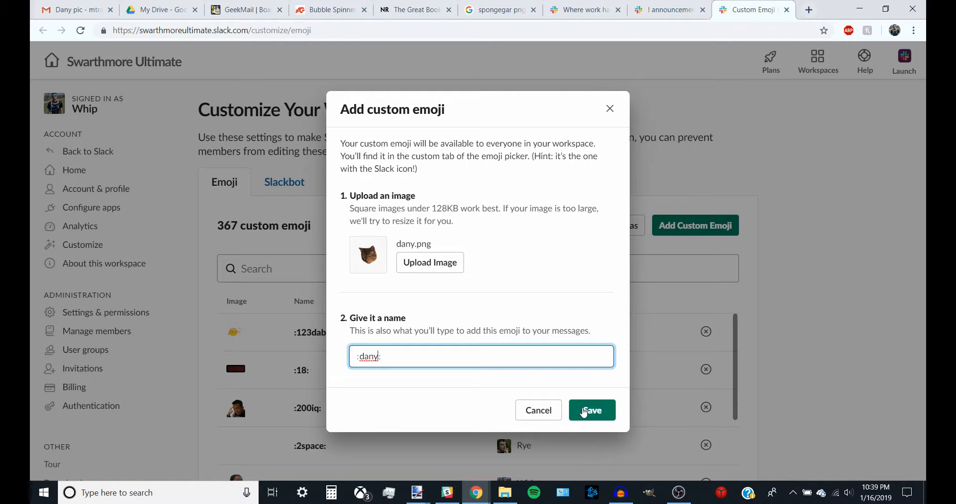
click(583, 411)
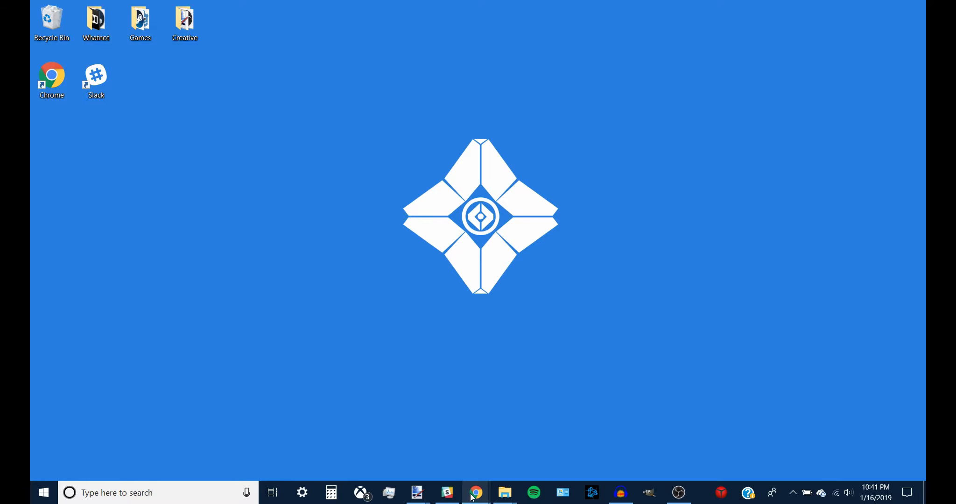
mouse_move(417, 493)
click(473, 450)
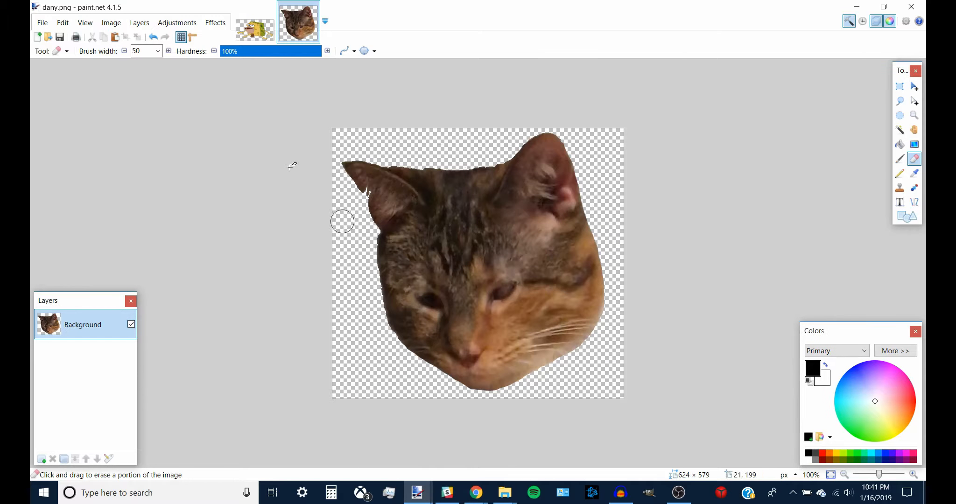
click(255, 30)
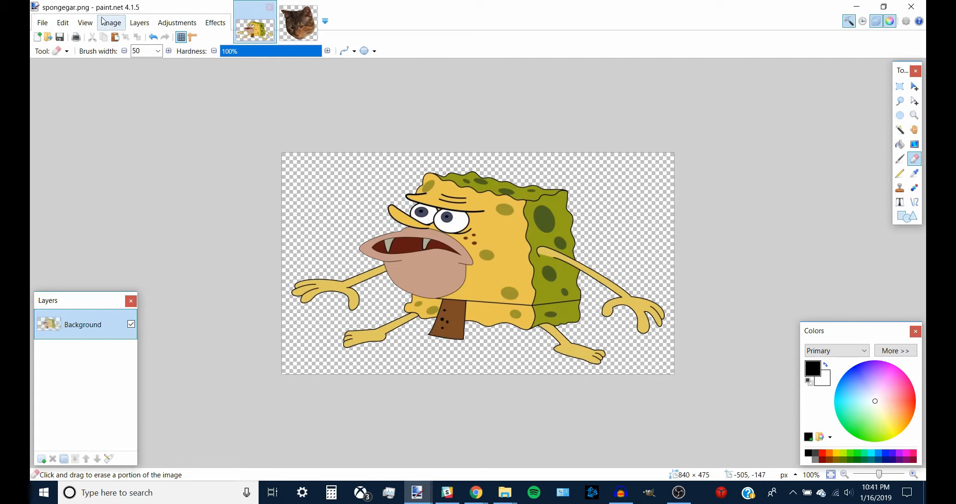
click(296, 38)
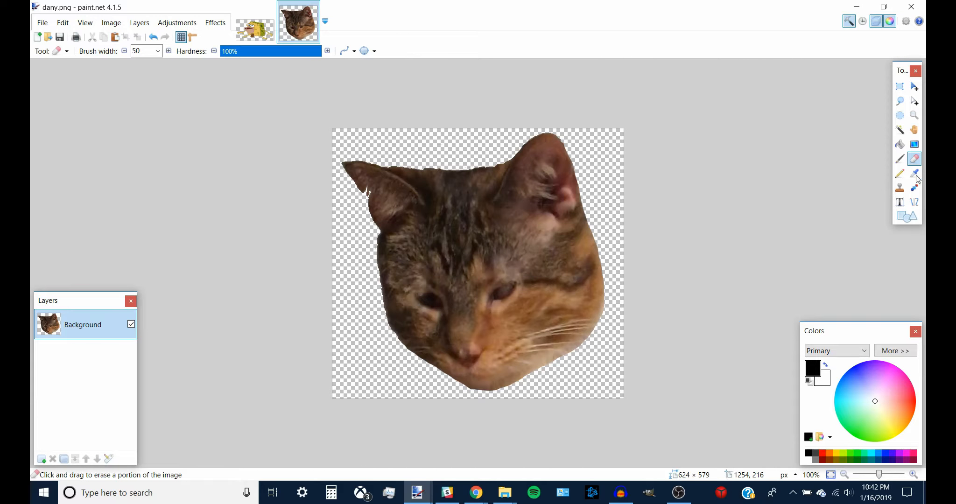
click(899, 144)
right_click(599, 187)
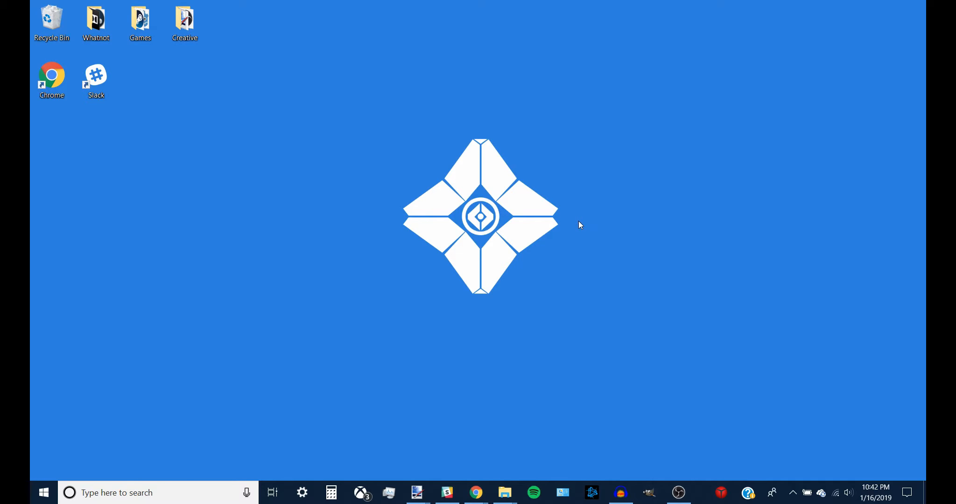
Step: Check the ivemadeahugemistake image in the Slack Reacts folder, then switch to the Slack desktop app
mouse_move(514, 502)
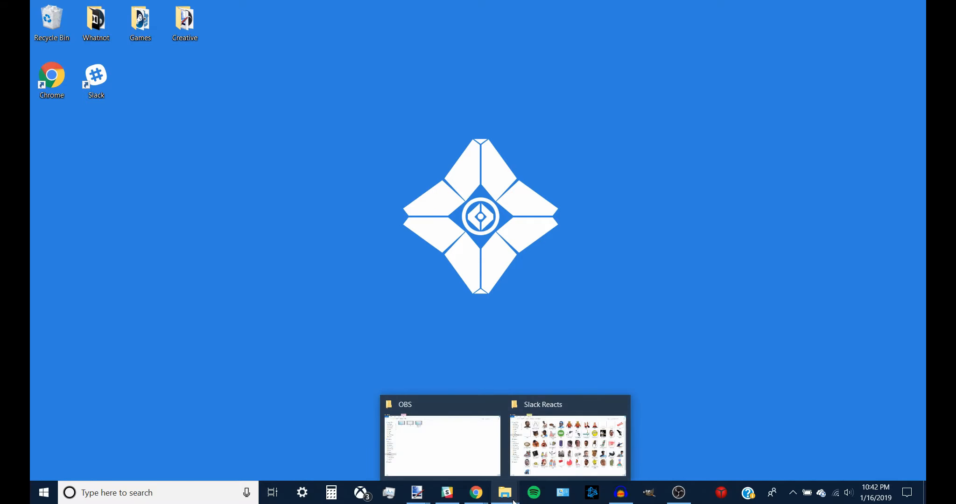
click(533, 461)
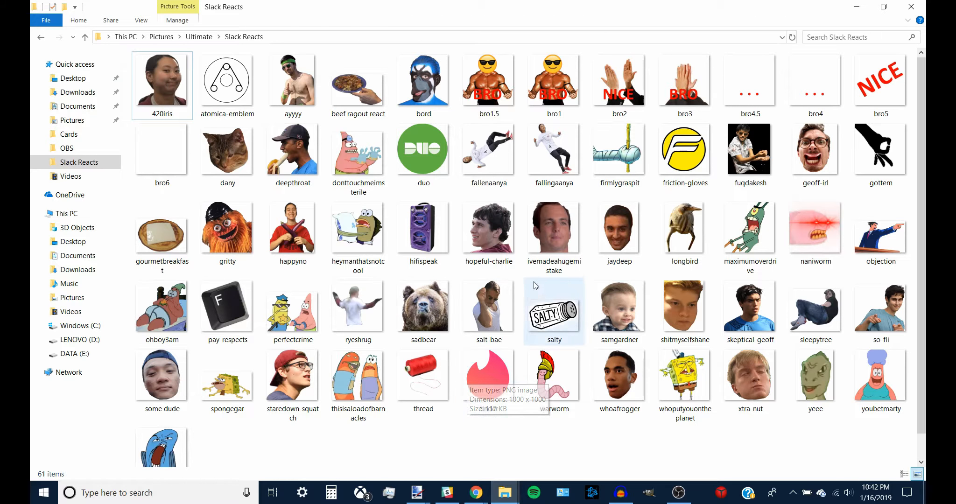
click(552, 269)
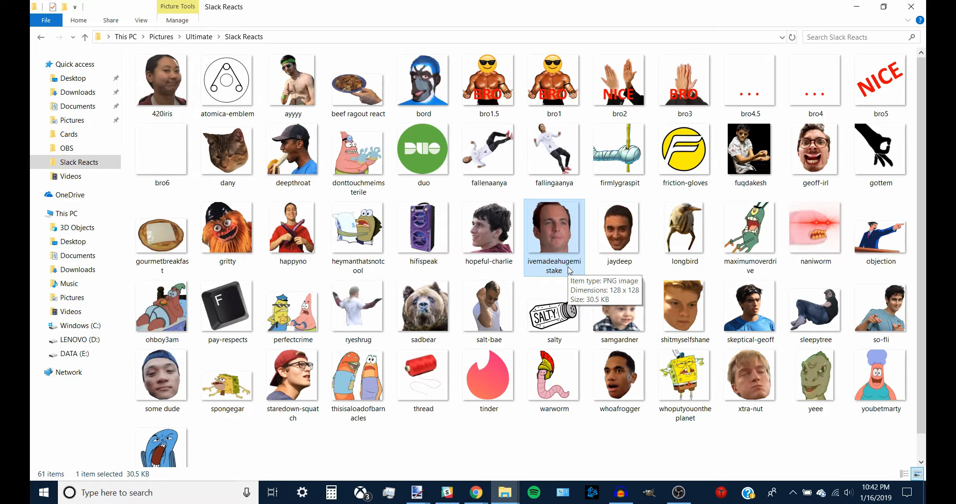
key(alt+Tab)
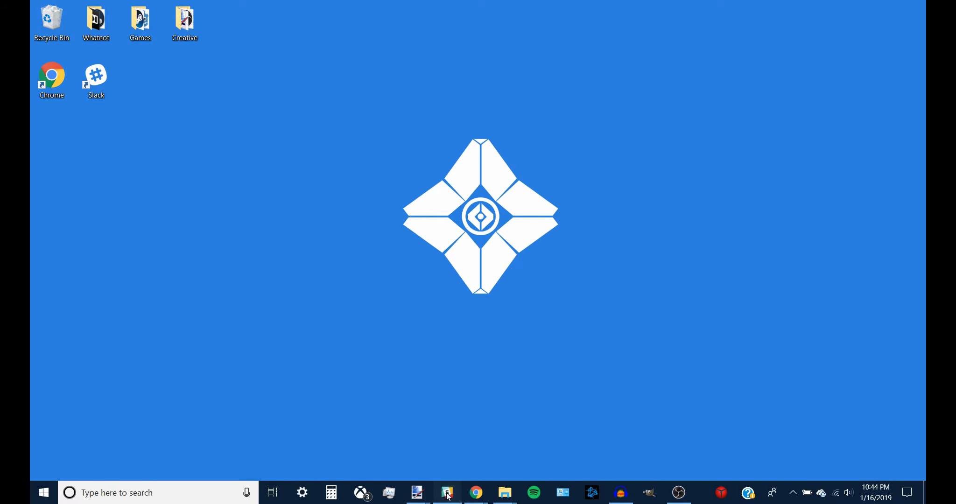
click(447, 493)
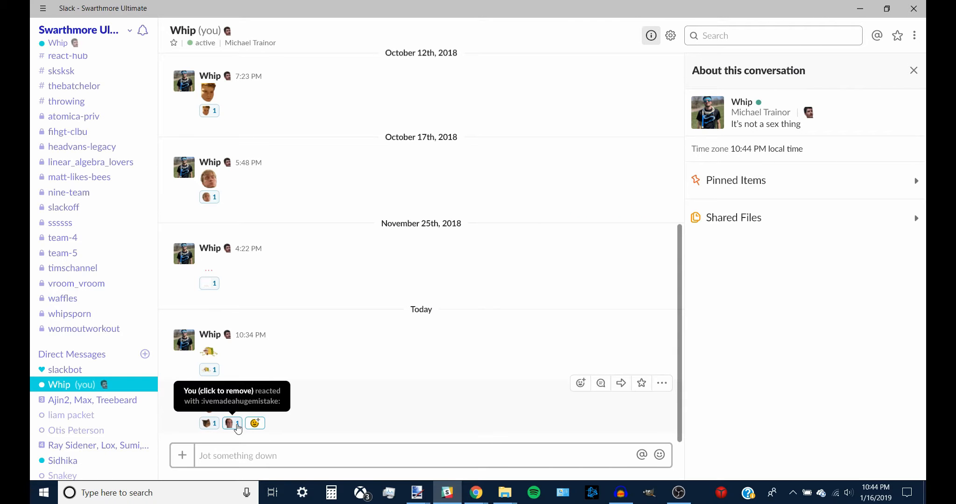